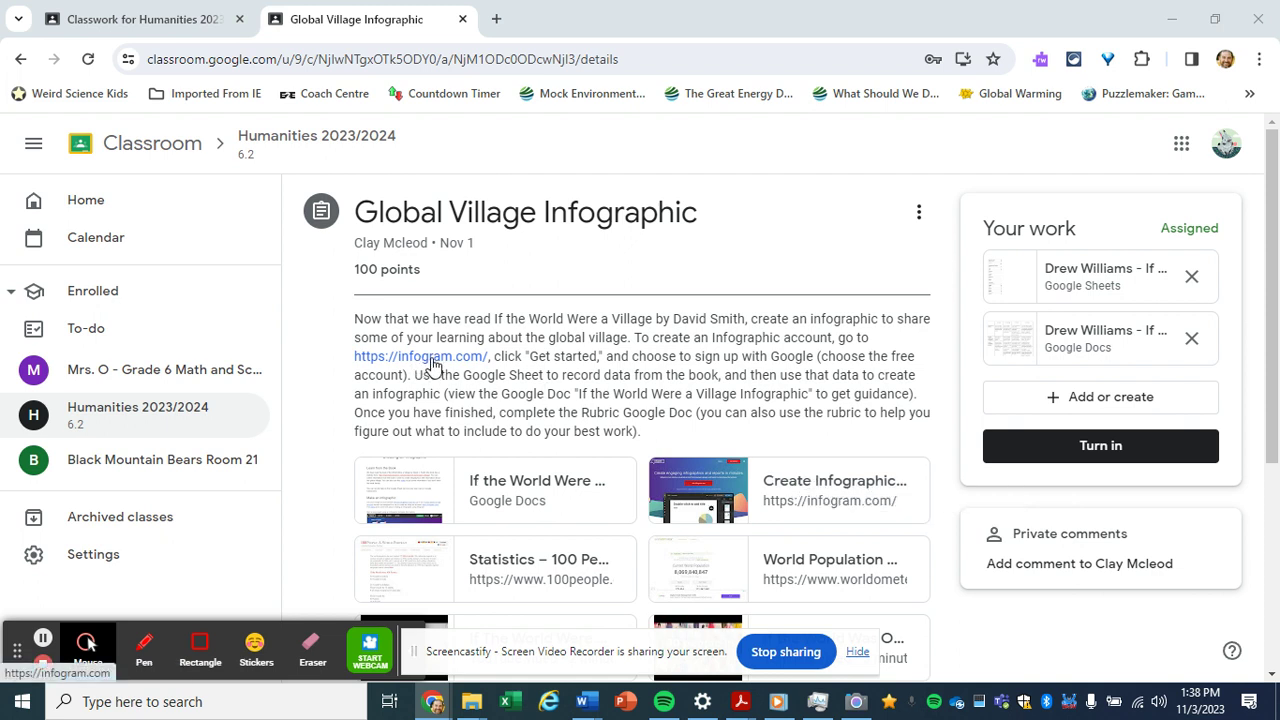
Open the assignment's 'Create Infographic' Infogram link in a new tab
left_click(795, 487)
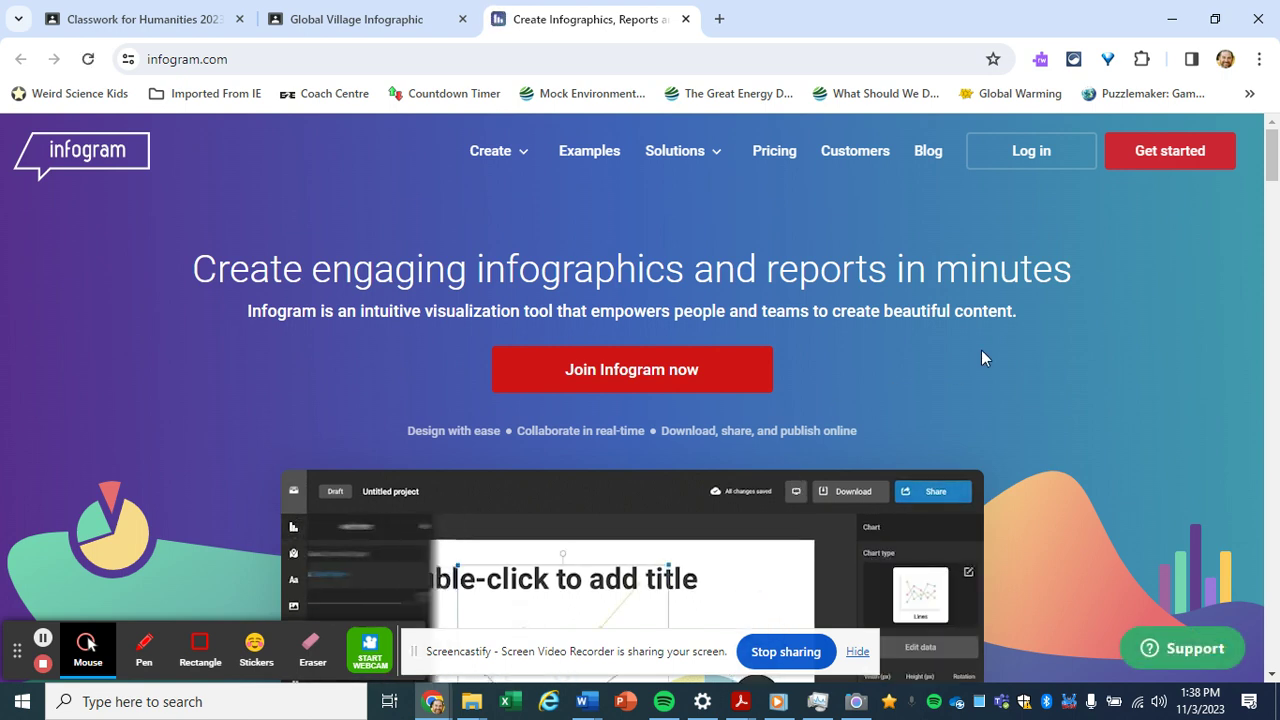
Choose 'Get started' on the Infogram home page to reach sign-up
left_click(1166, 163)
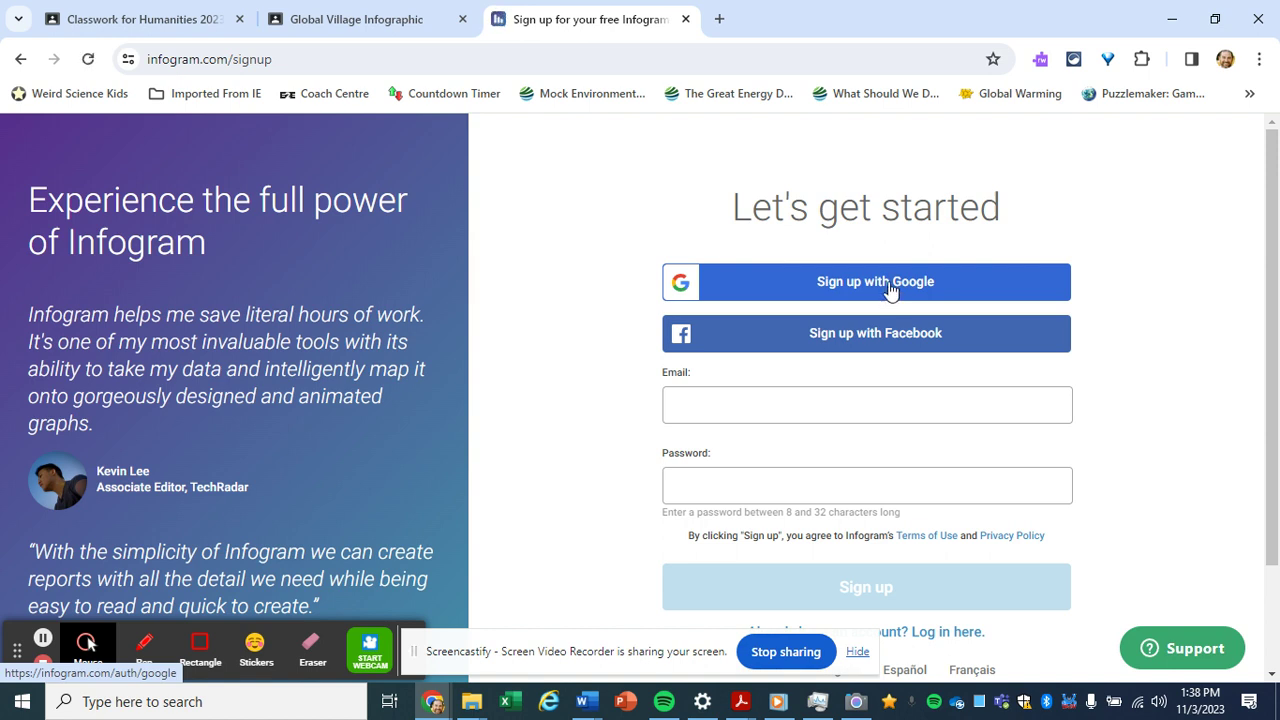
Sign up for Infogram using the student's school e-mail address and an account password
left_click(706, 407)
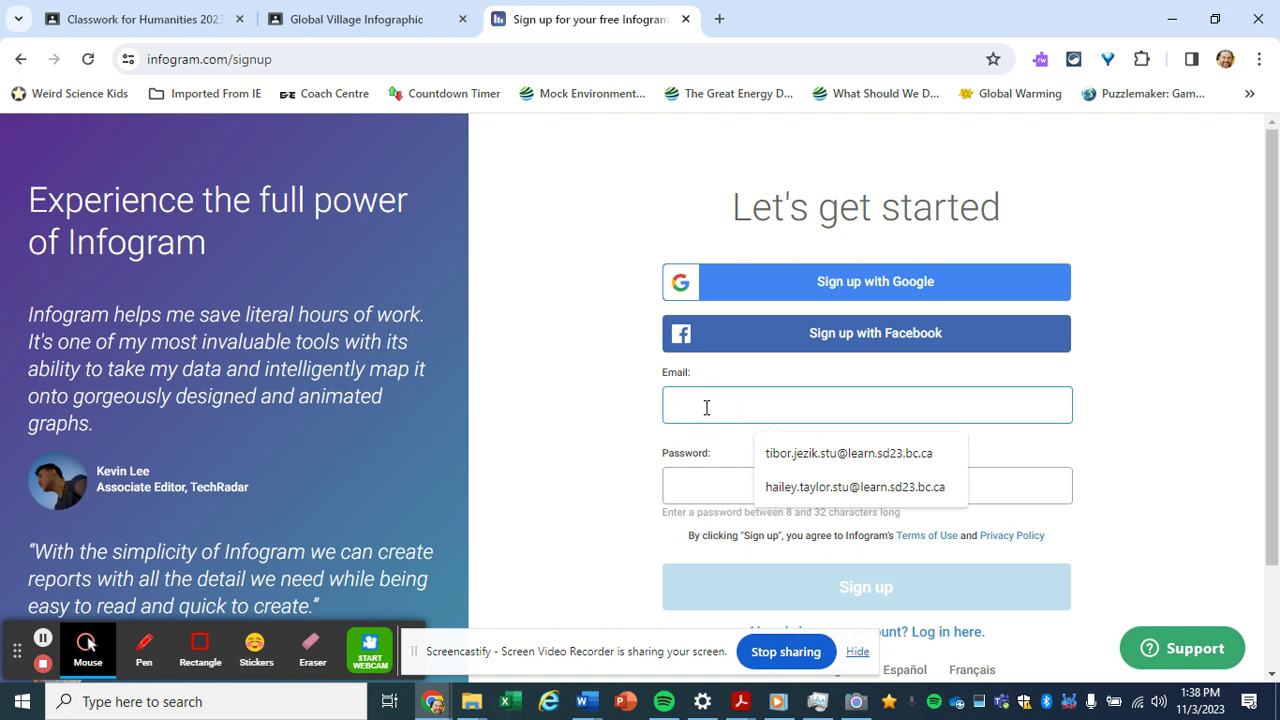
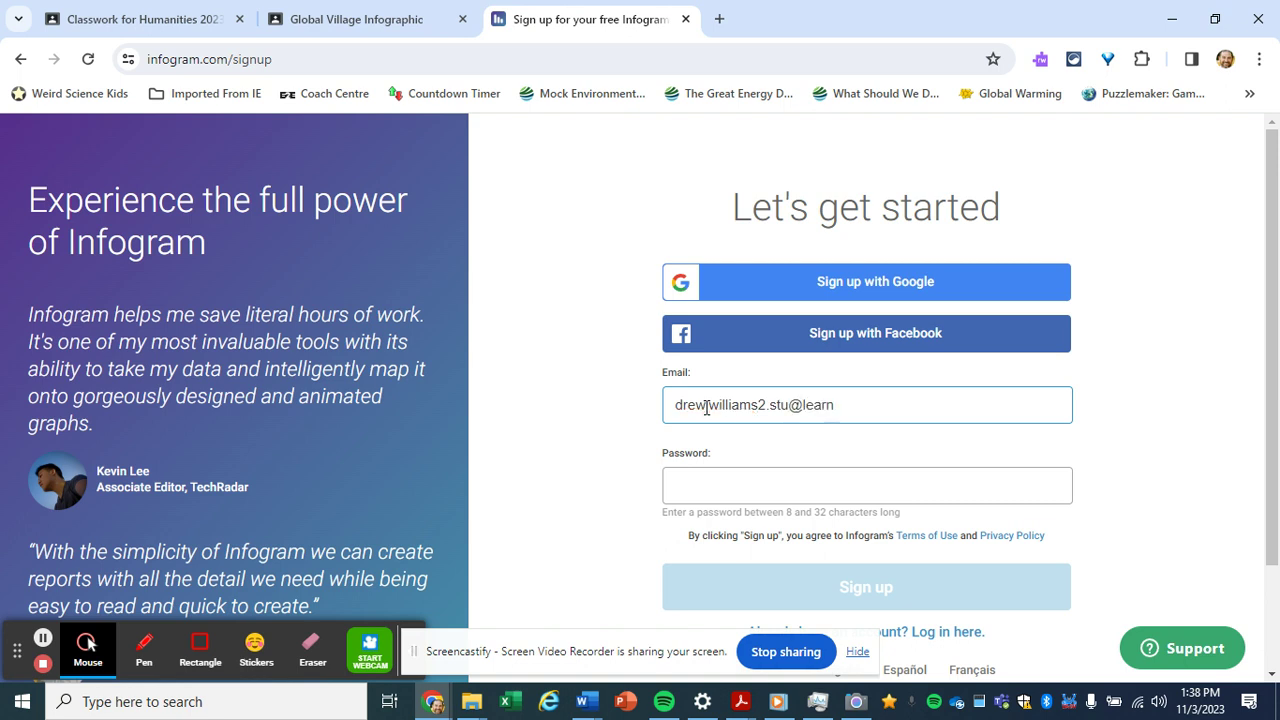
left_click(692, 484)
left_click(692, 485)
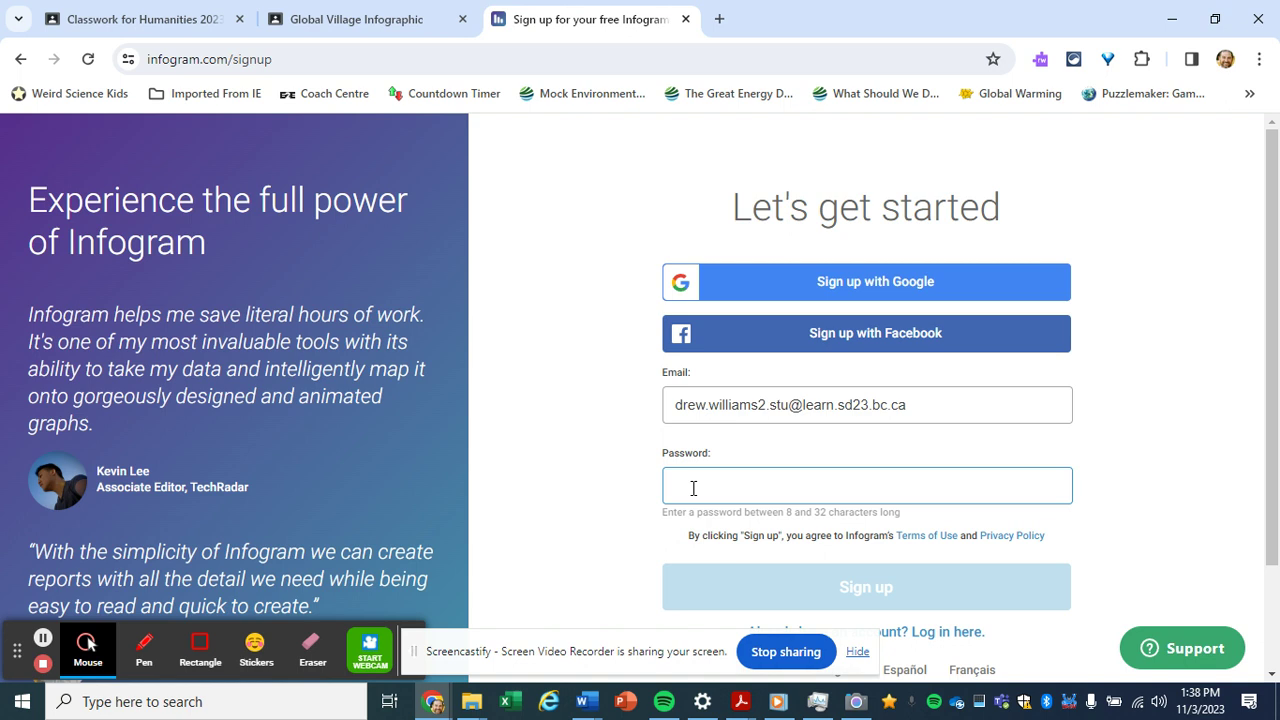
type("•")
key("BackSpace")
key("BackSpace")
key("BackSpace")
type("•")
type("•")
left_click(805, 585)
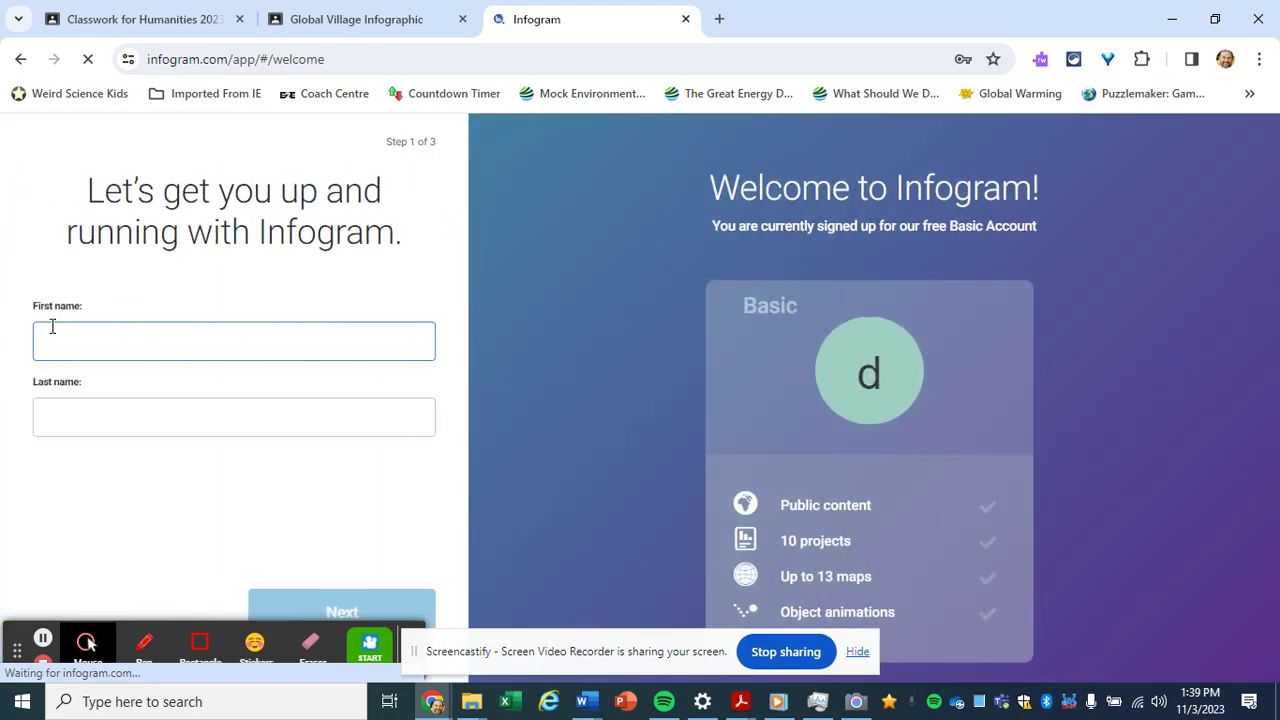
Enter the student's first name and last initial, then choose School/University and Student
left_click(61, 337)
type("Drew")
left_click(67, 427)
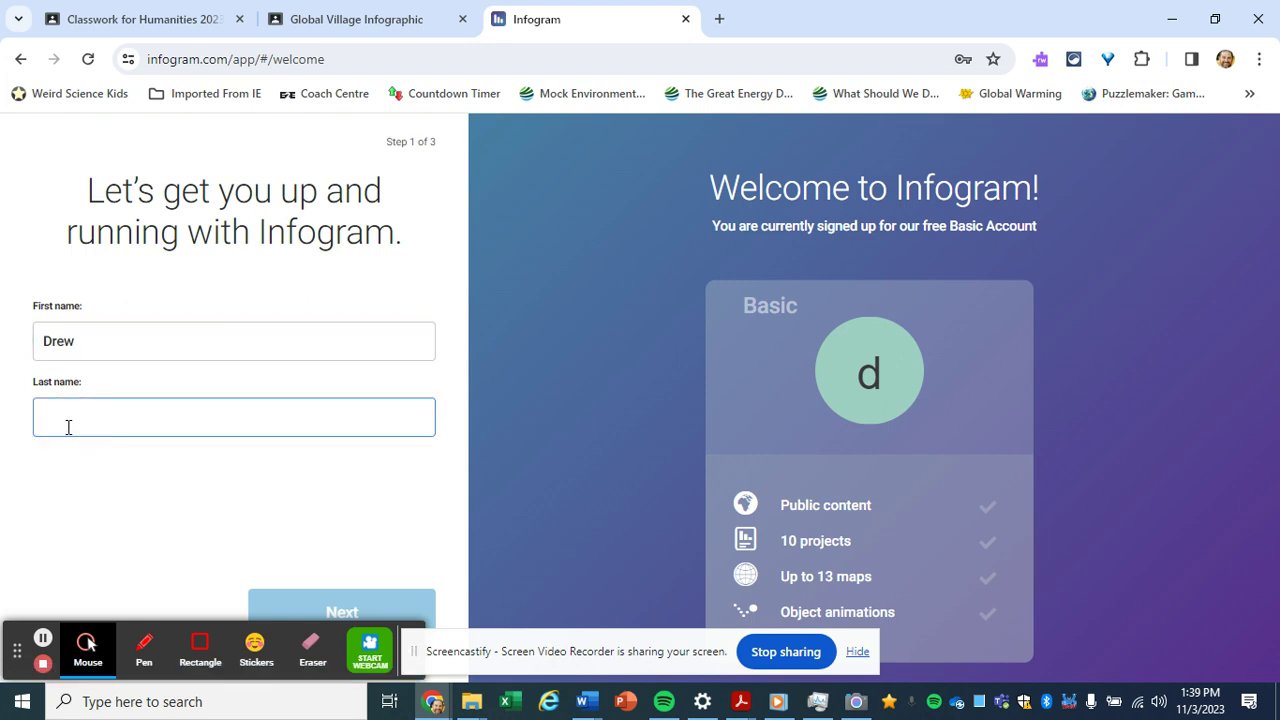
left_click(67, 427)
type("W")
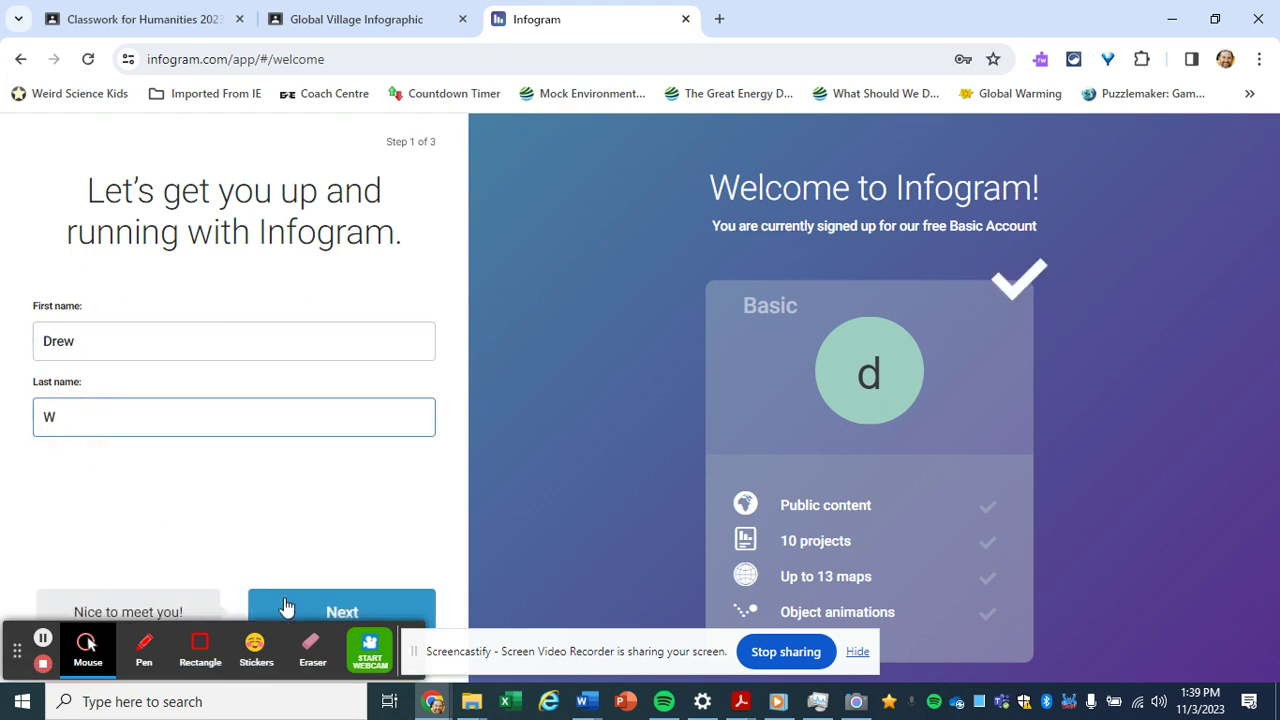
left_click(322, 614)
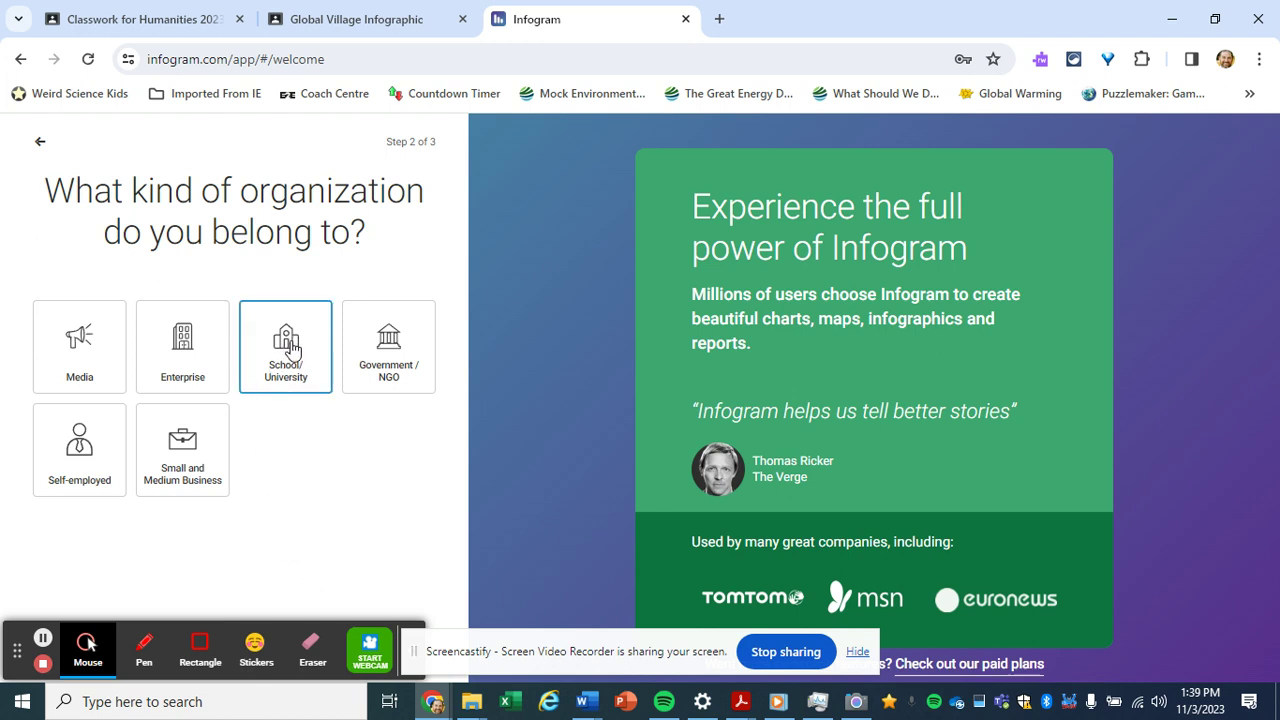
left_click(290, 346)
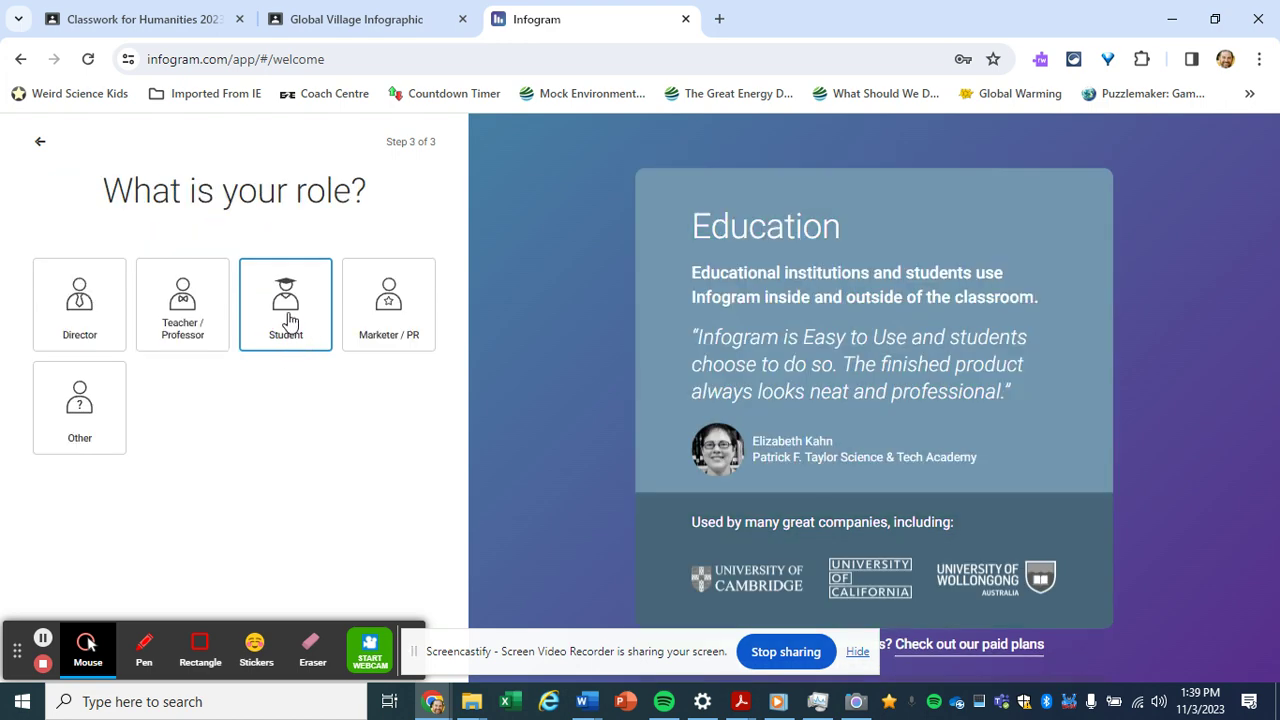
left_click(288, 310)
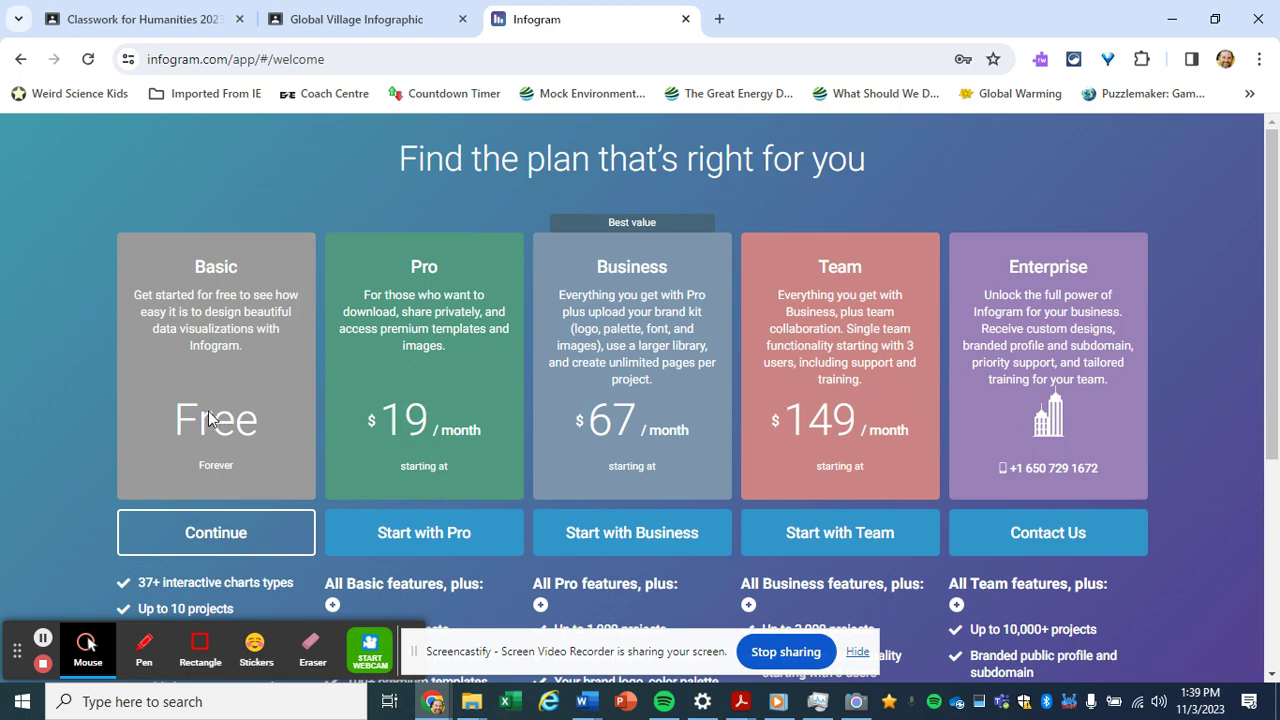
Continue on the free Basic plan and start a project from the Blank template
left_click(215, 541)
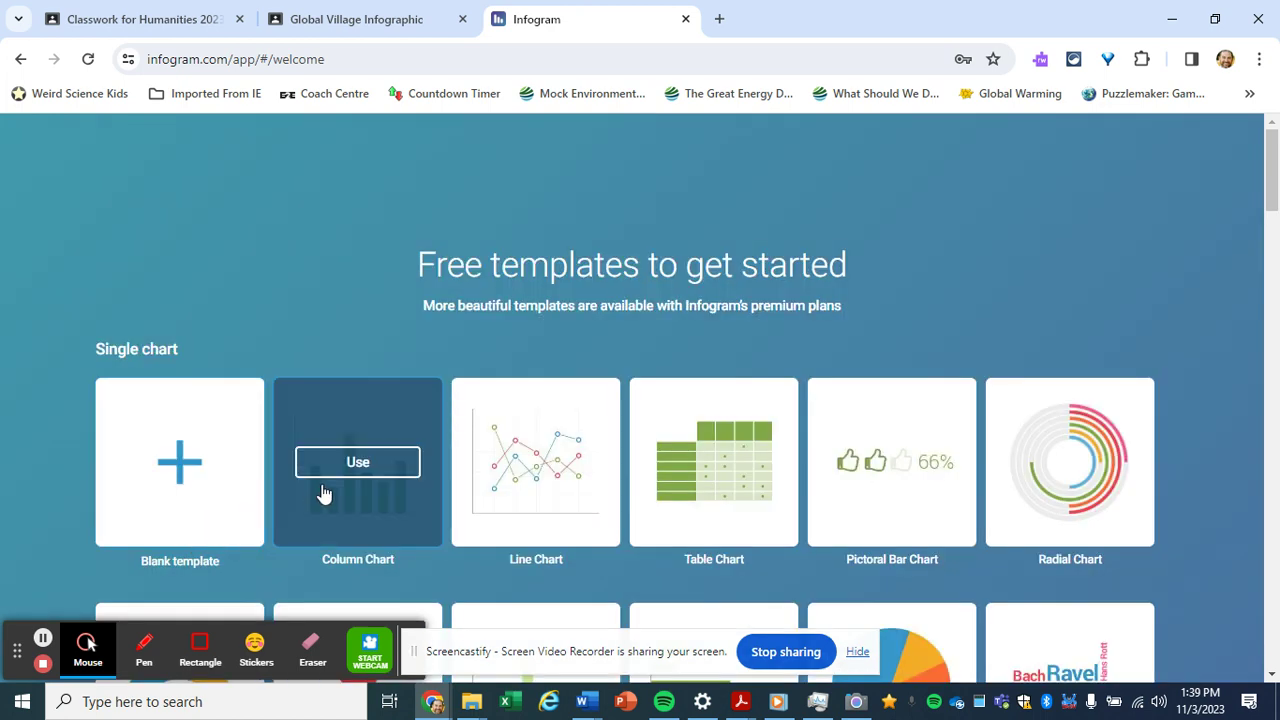
left_click(168, 468)
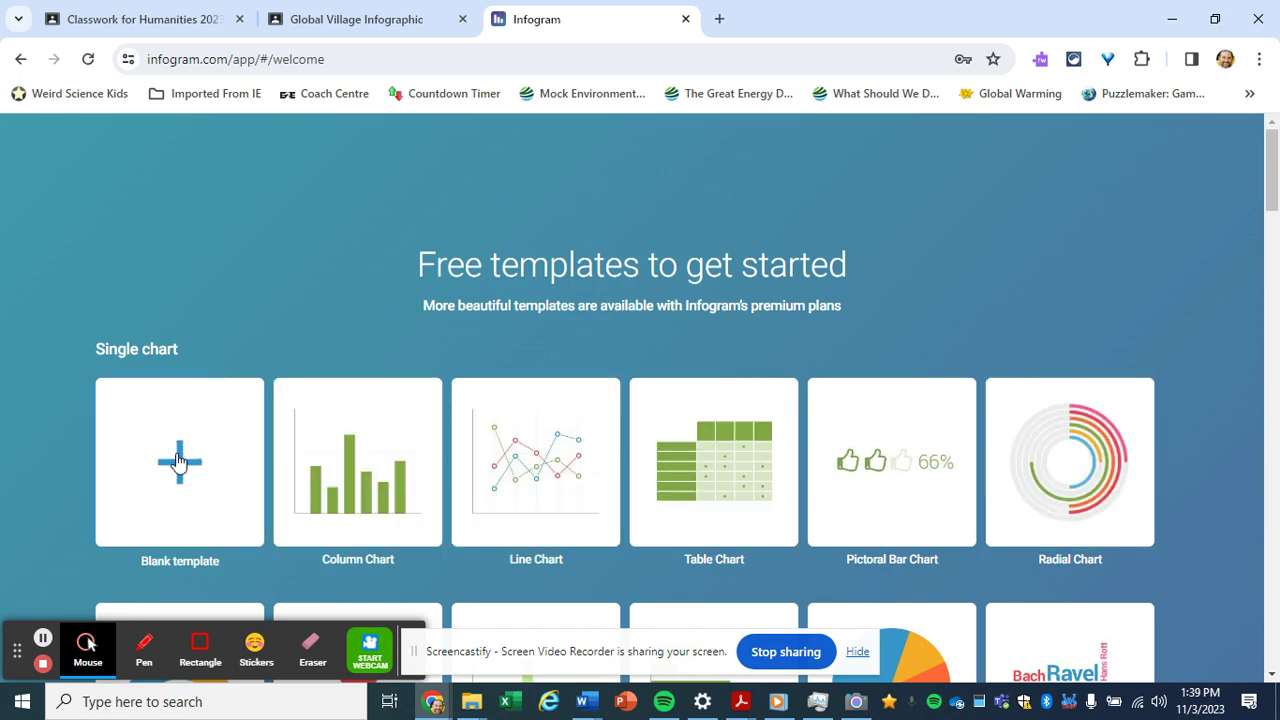
left_click(179, 461)
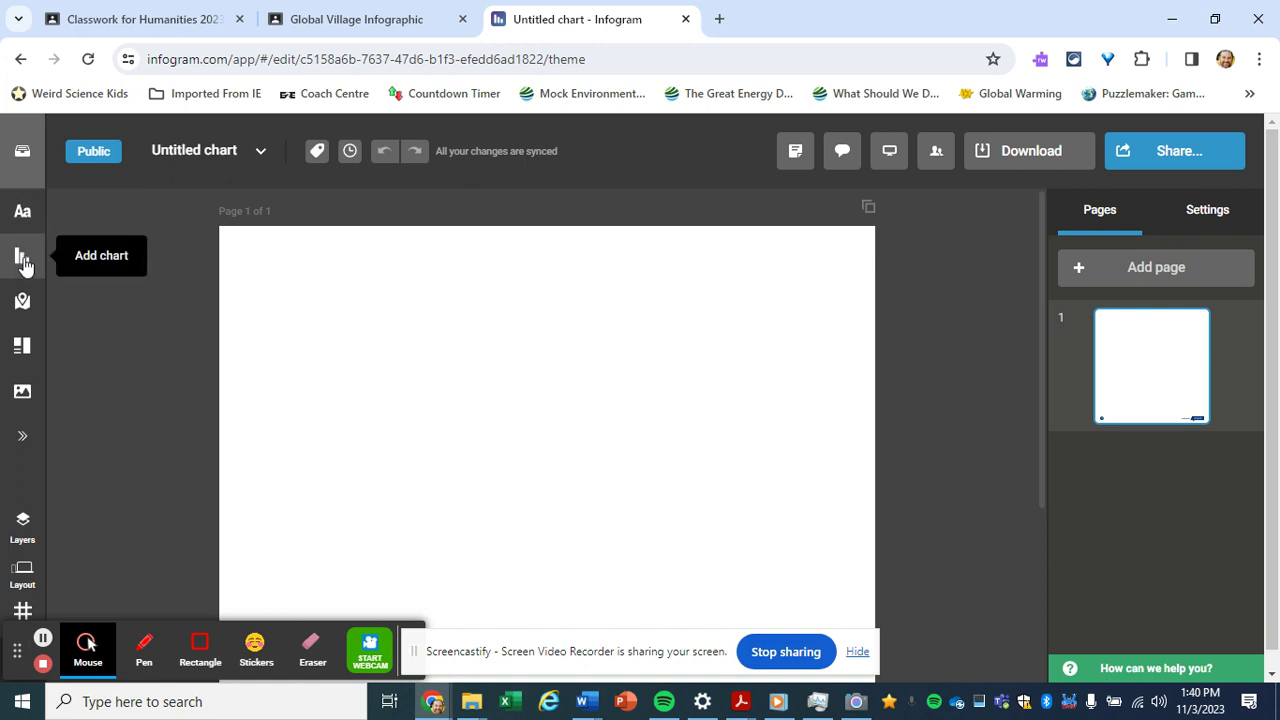
Insert a Pictorial people-icon chart onto the blank page from the Add chart list
left_click(23, 259)
mouse_move(145, 362)
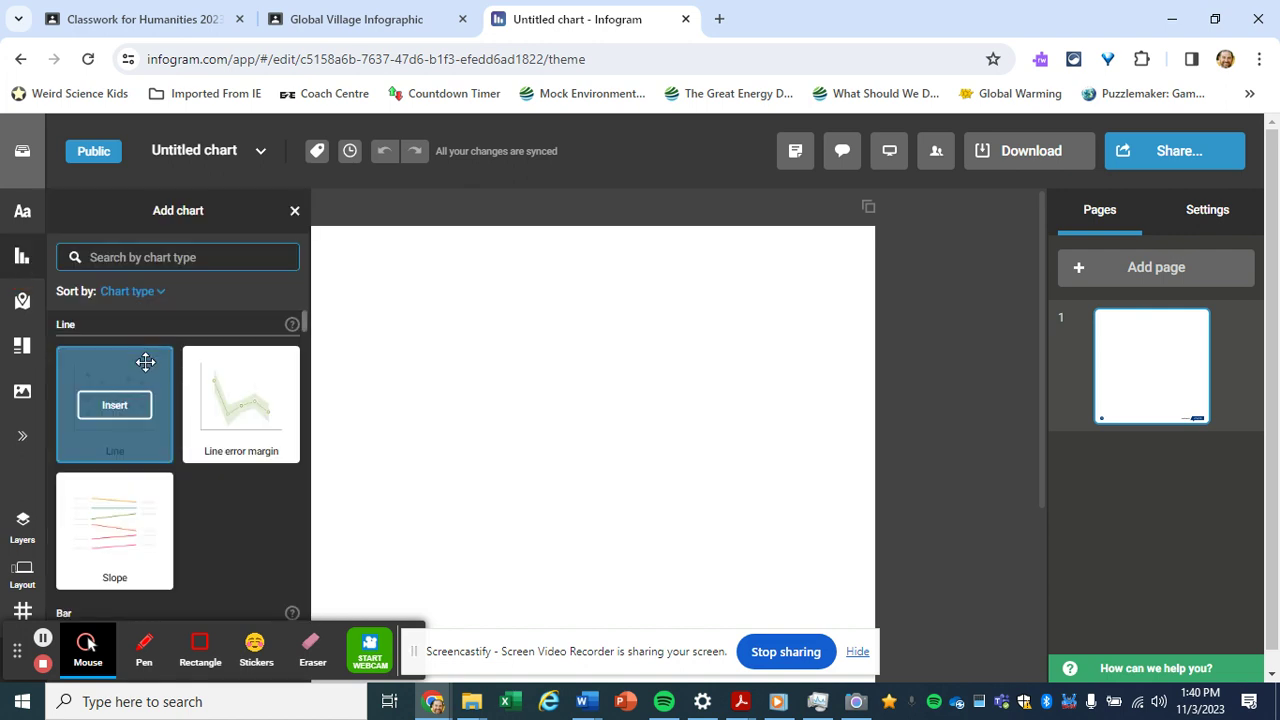
left_click(306, 330)
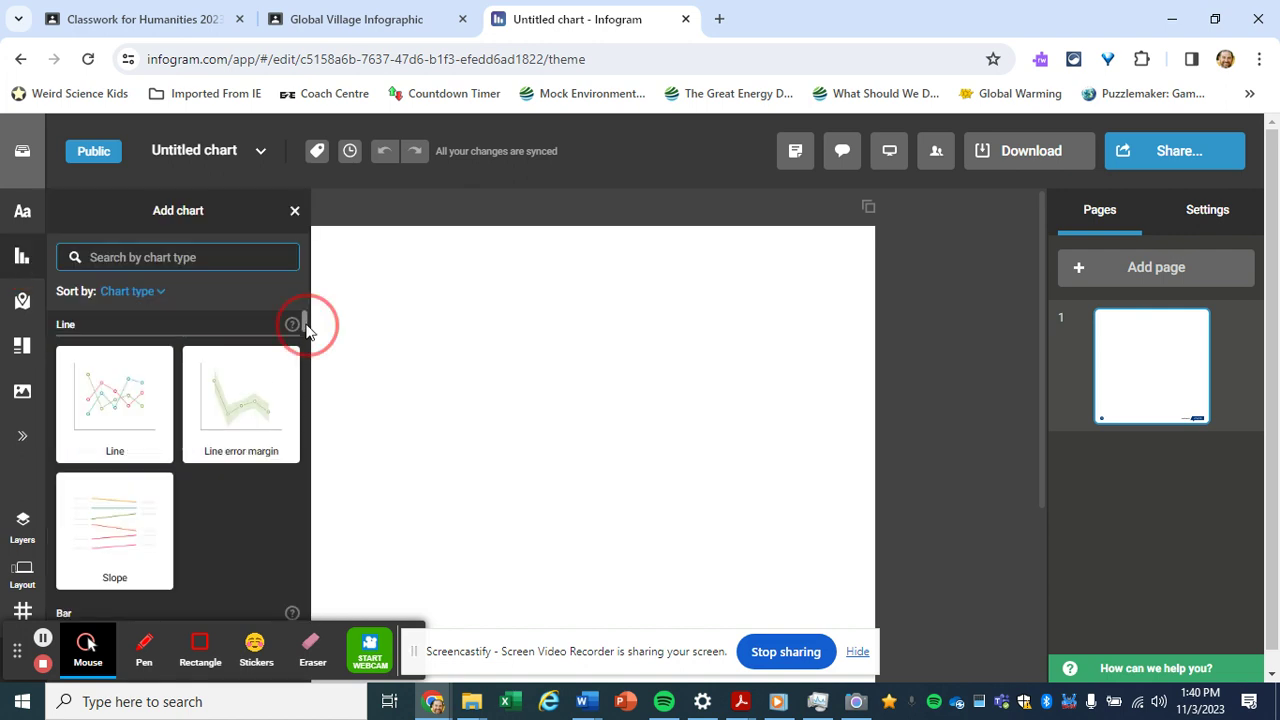
left_click_drag(306, 330, 306, 524)
mouse_move(117, 463)
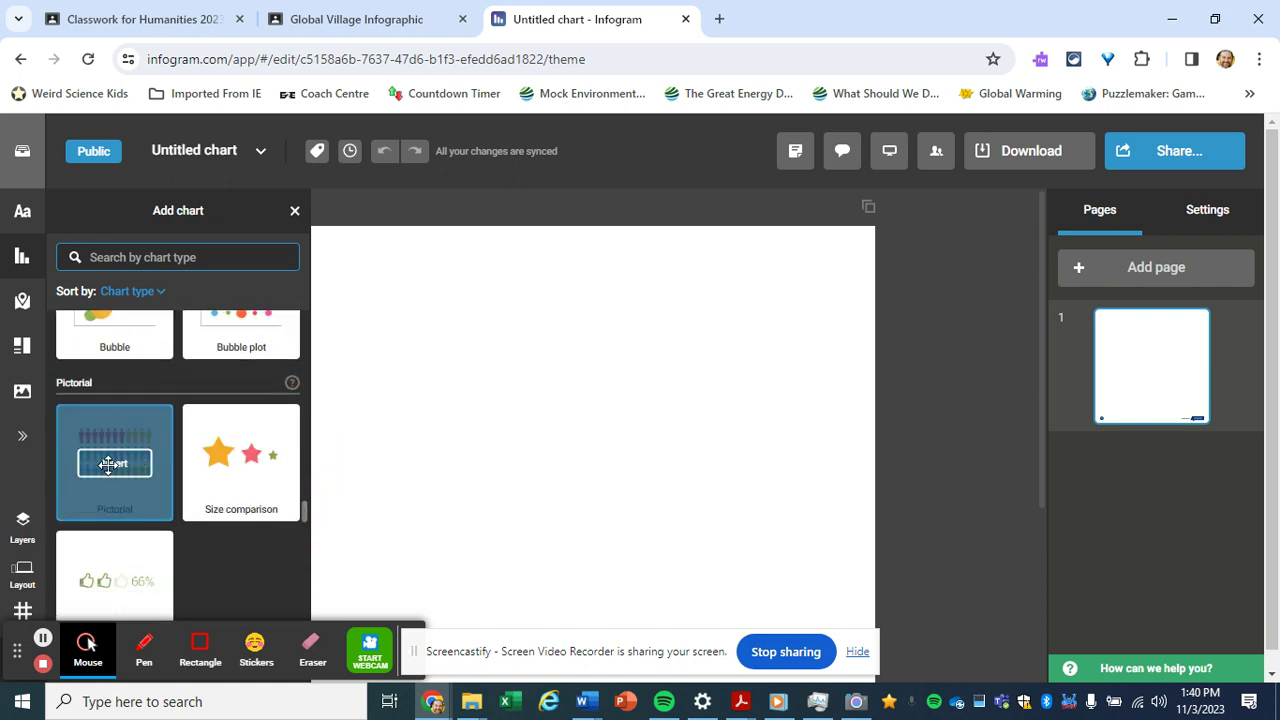
left_click(114, 463)
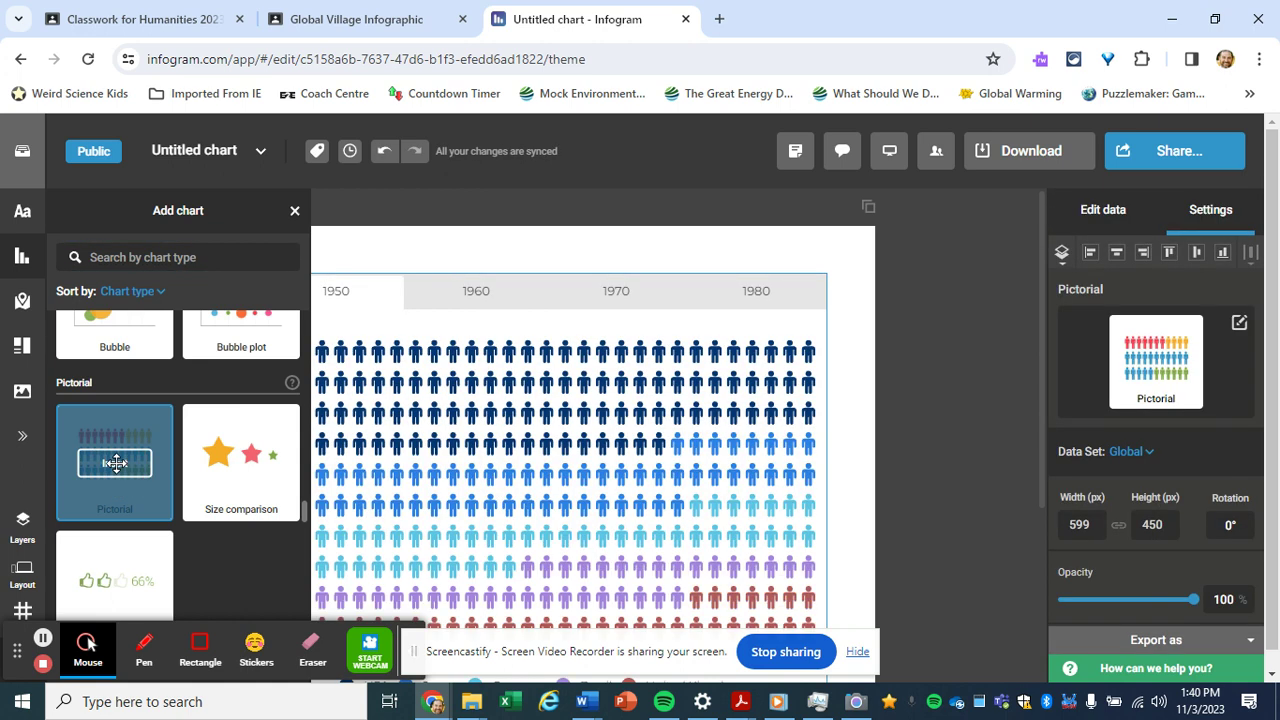
left_click(300, 214)
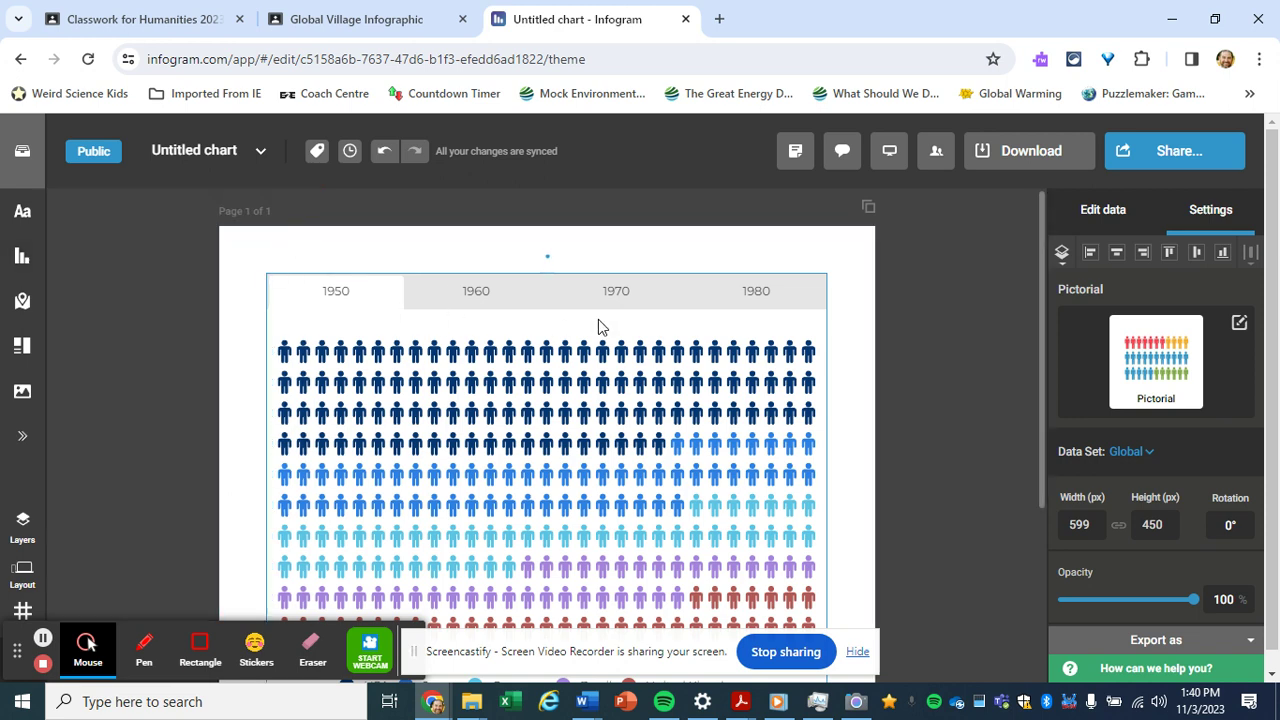
Delete the sample data A1:E6 in the chart's data sheet, leaving cell A2 selected
left_click(1107, 220)
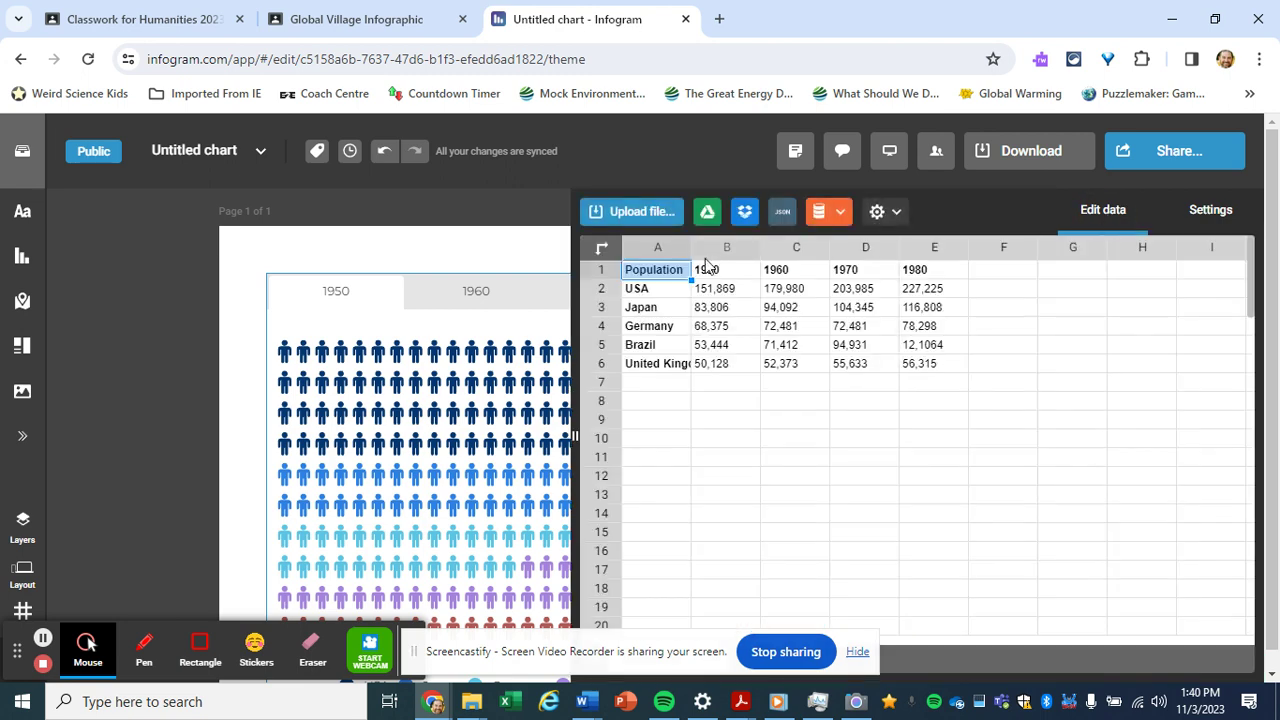
left_click(682, 275)
left_click_drag(752, 313, 918, 372)
key("Delete")
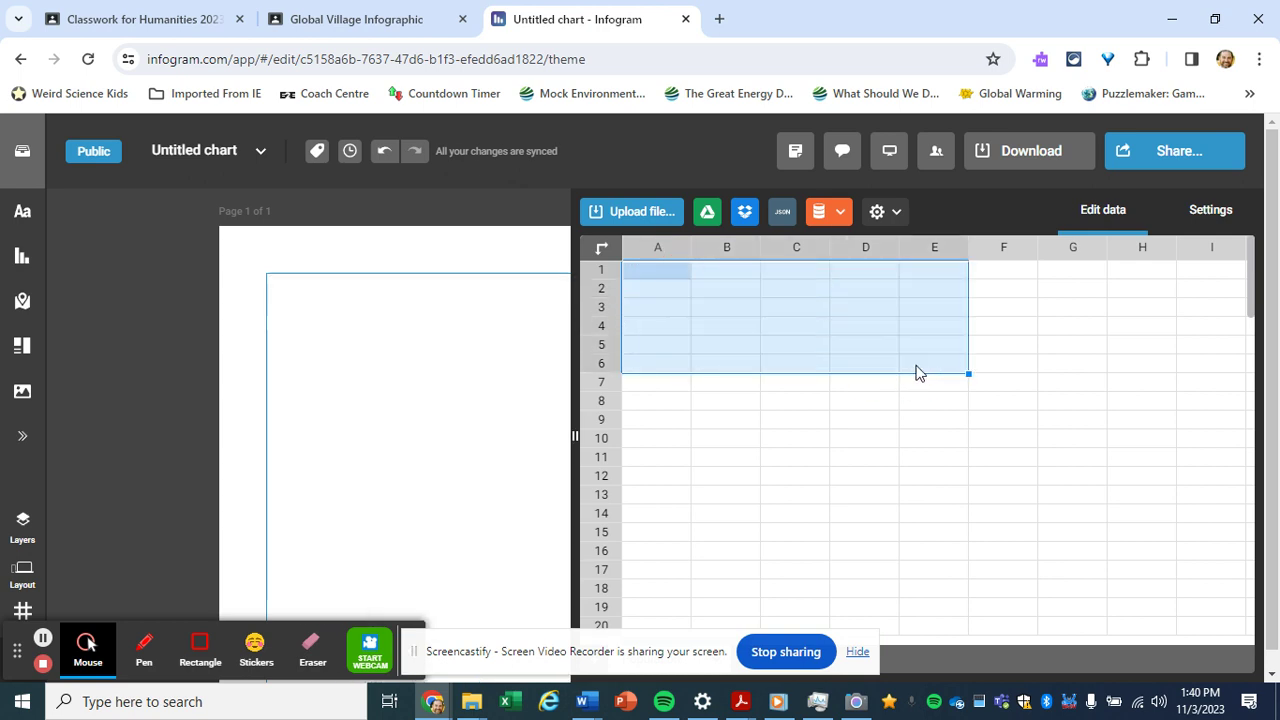
left_click(668, 293)
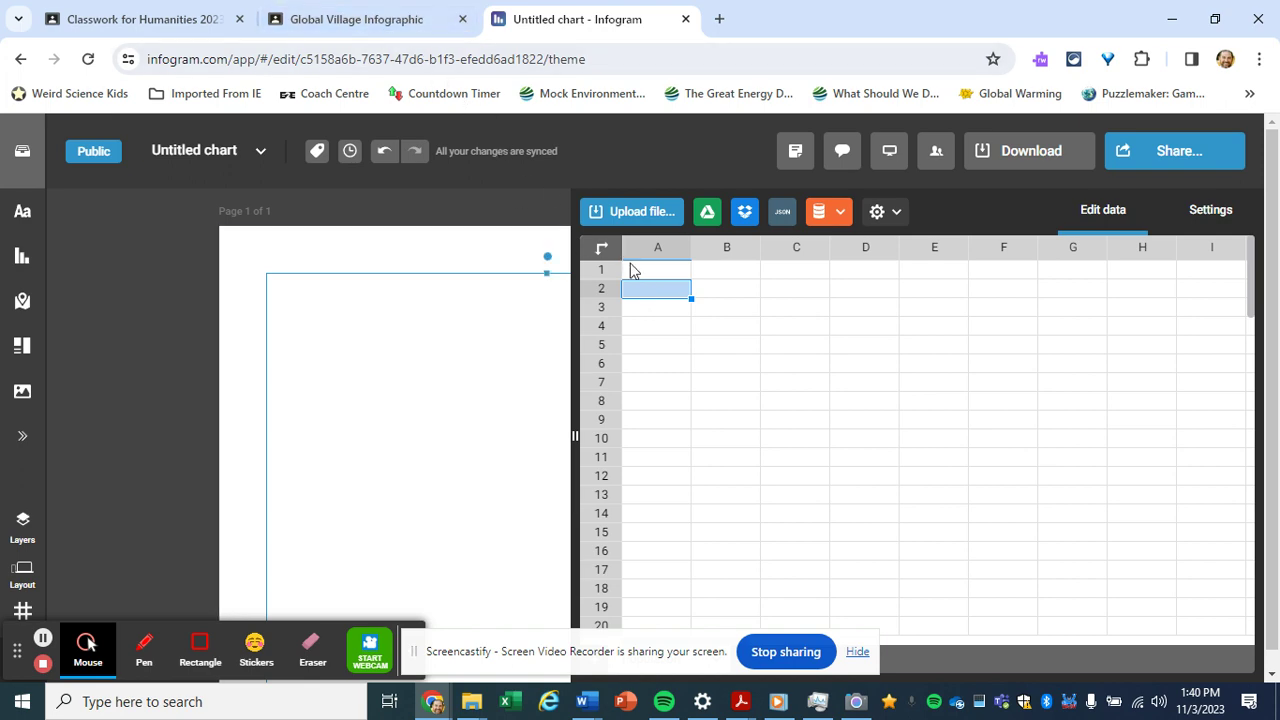
Copy the continent names and values (Asia 61 through Oceania 1) from the attached Sheet
left_click(379, 21)
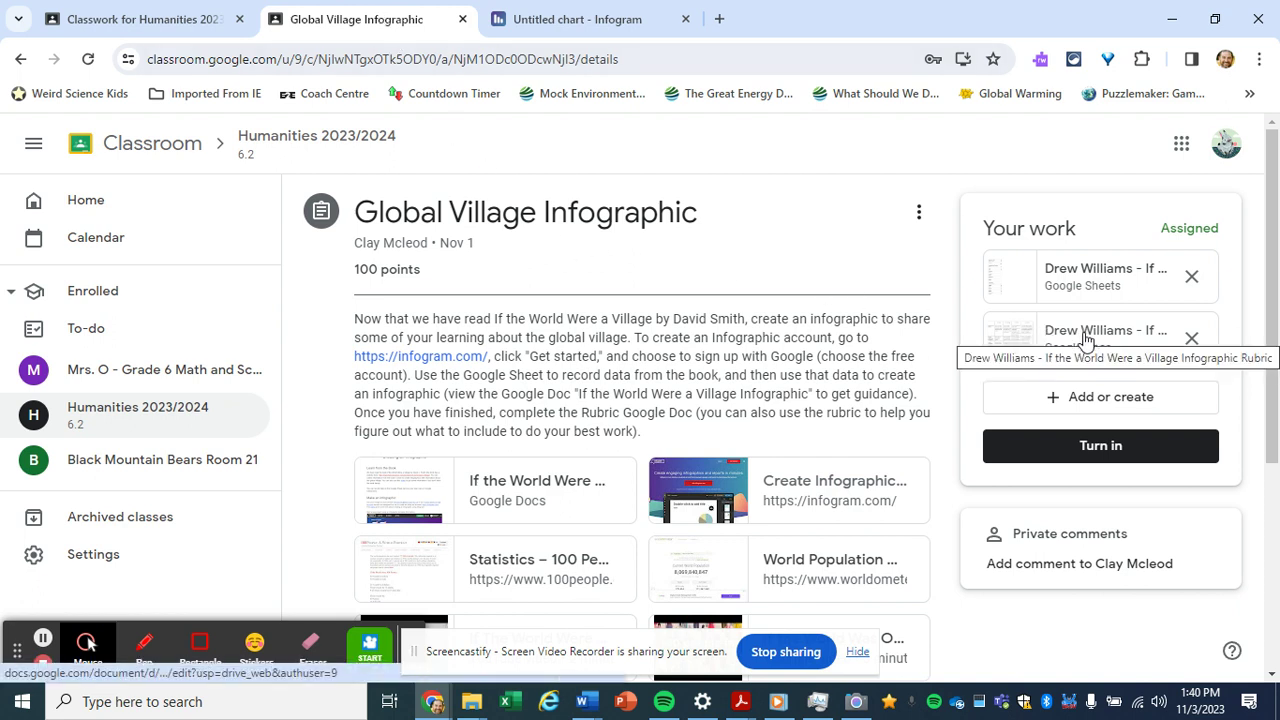
left_click(1088, 272)
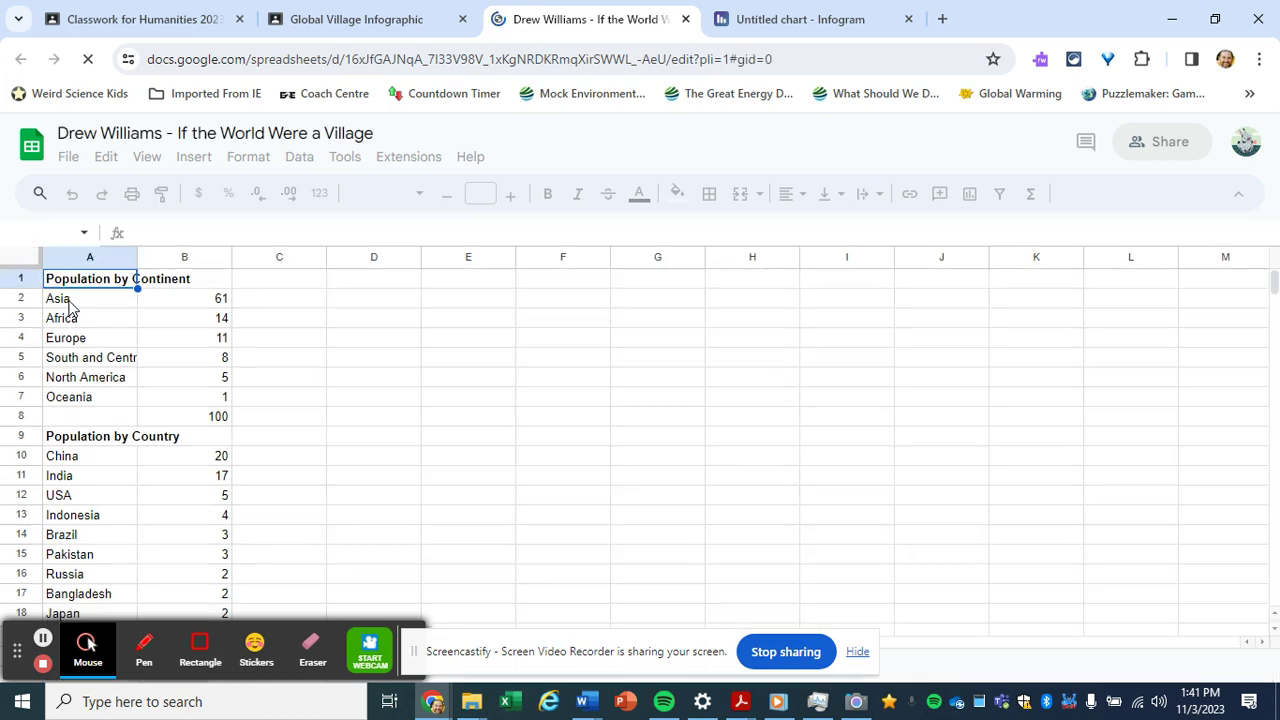
left_click_drag(68, 306, 207, 400)
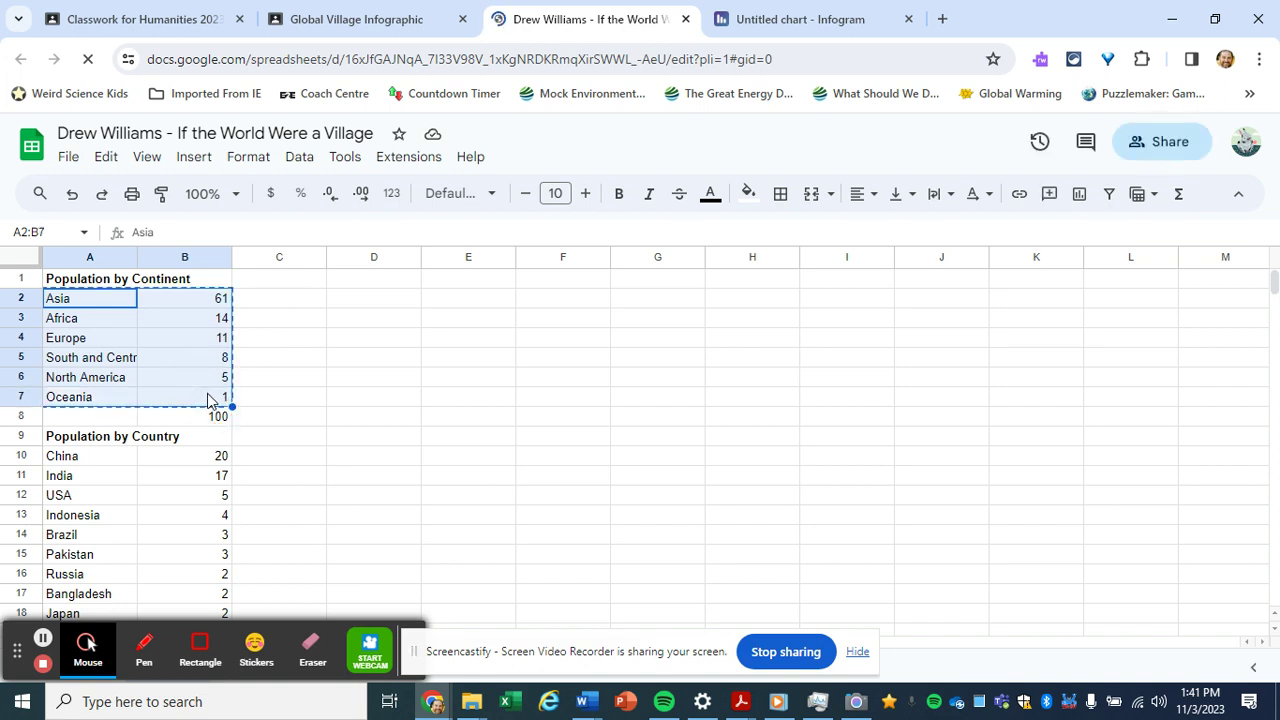
left_click(785, 20)
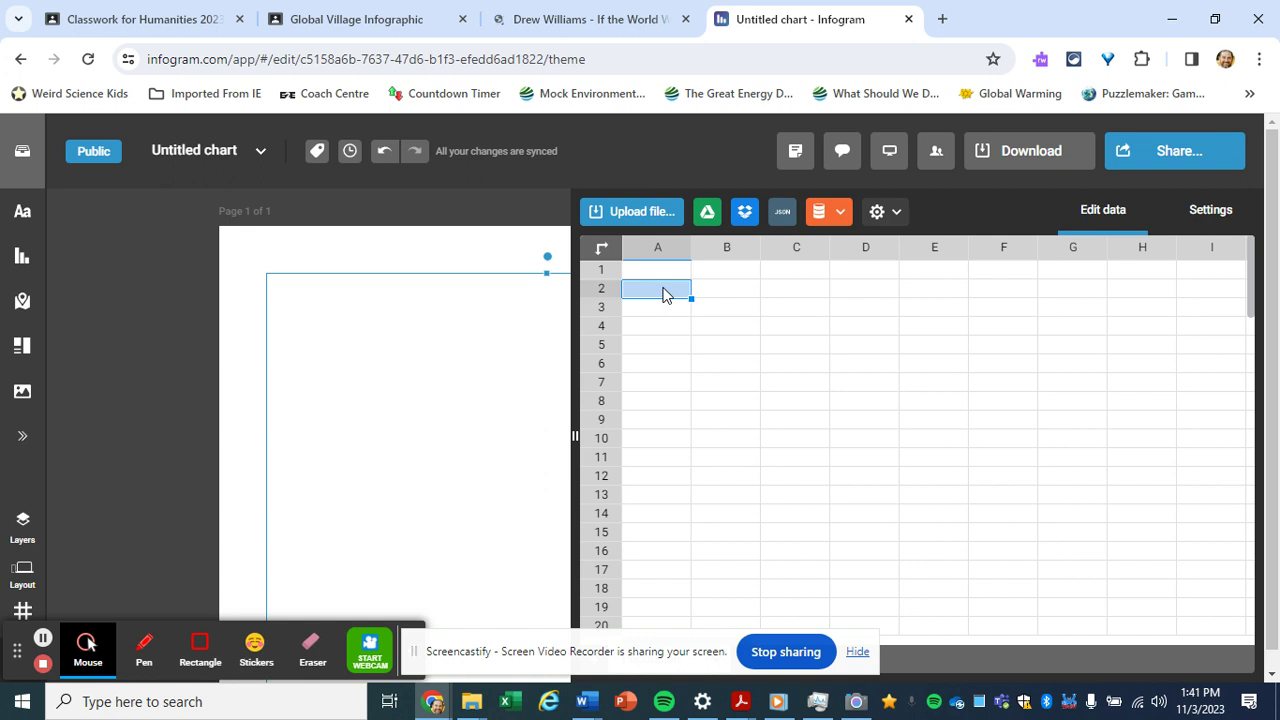
Paste the six continents' population values into the chart data and view the resulting legend
type("Asia\t61 Africa\t14 Europe\t11 South and C\t8 North Ameri\t5 Oceania\t1")
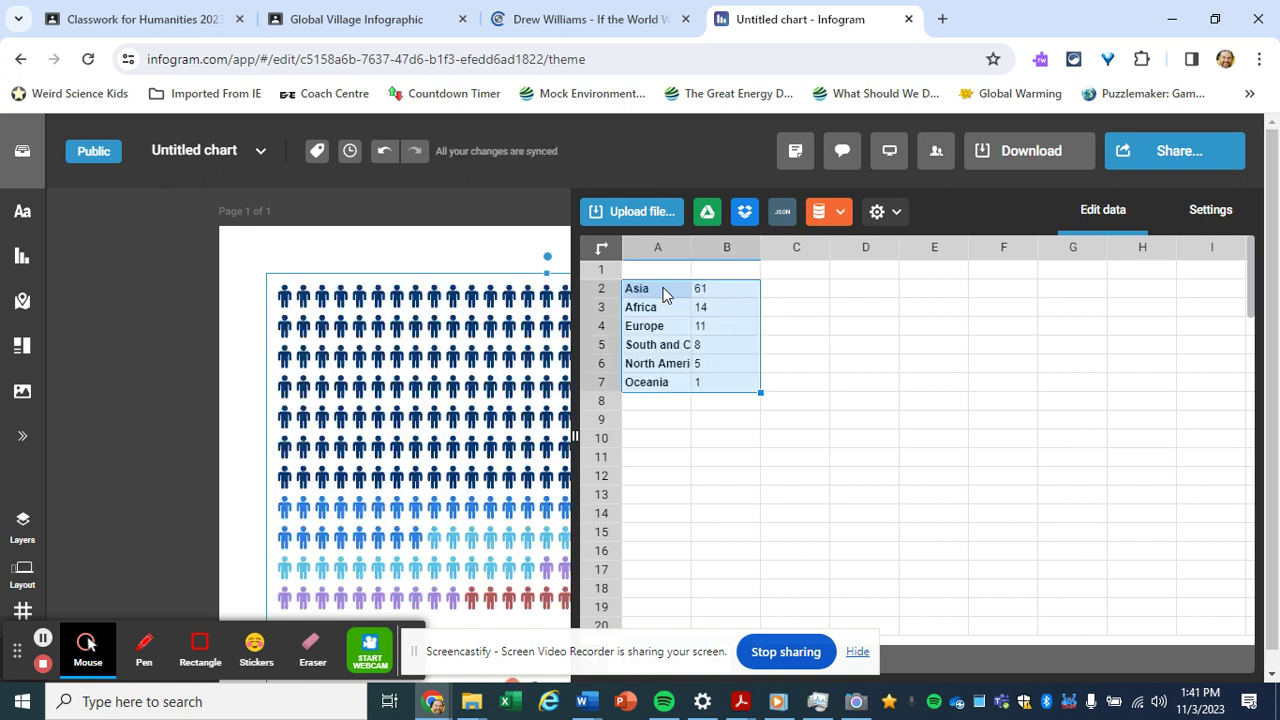
left_click(423, 259)
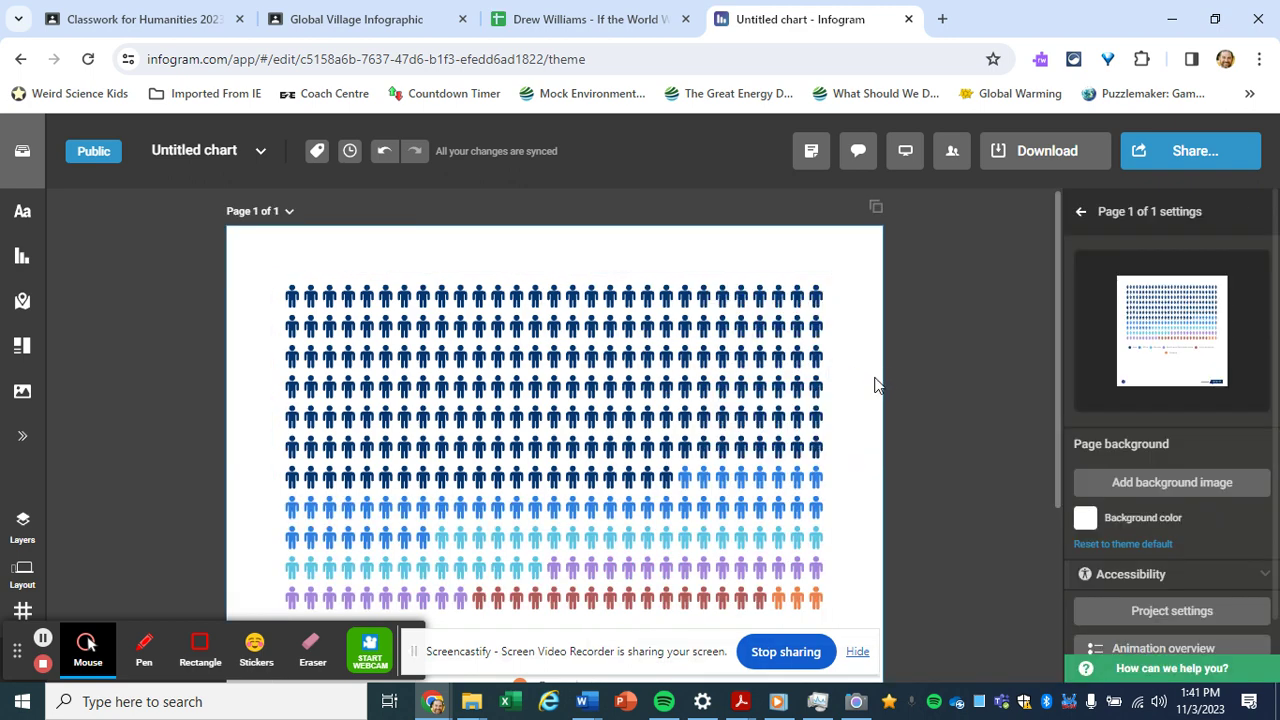
left_click_drag(1057, 352, 1062, 409)
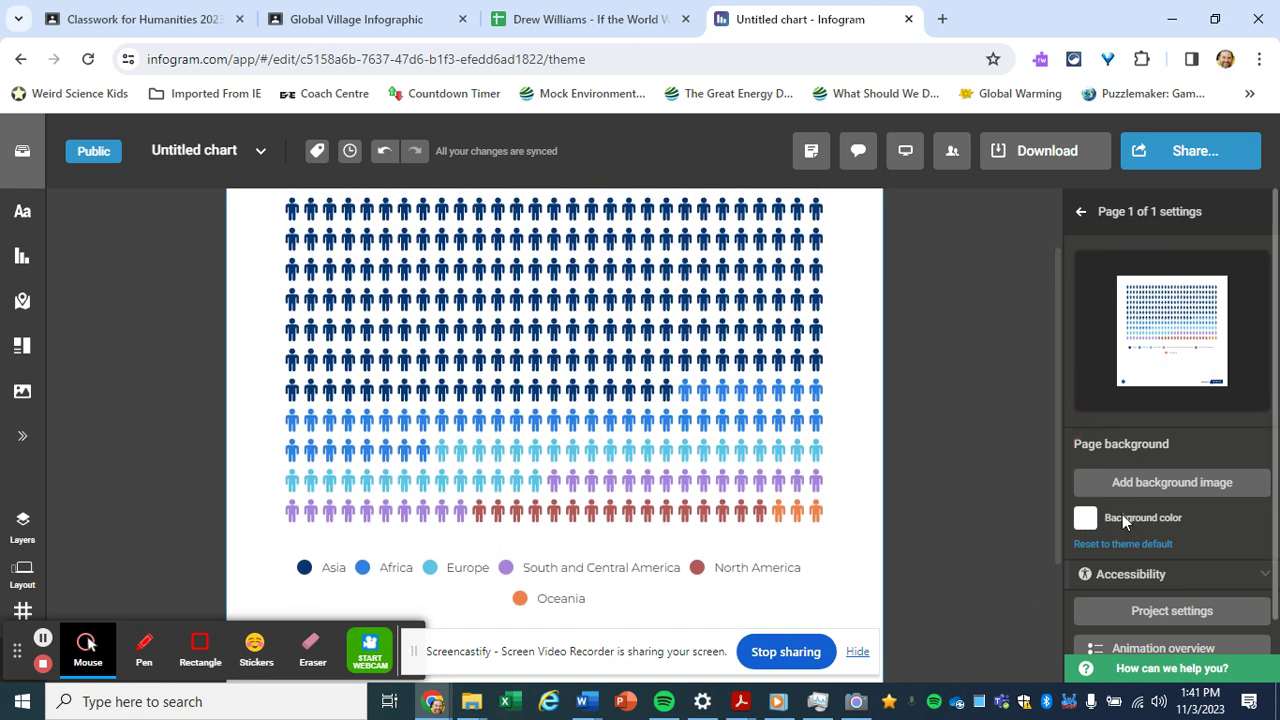
Enable Actual values in the pictogram's chart properties so icons show real counts
left_click(712, 343)
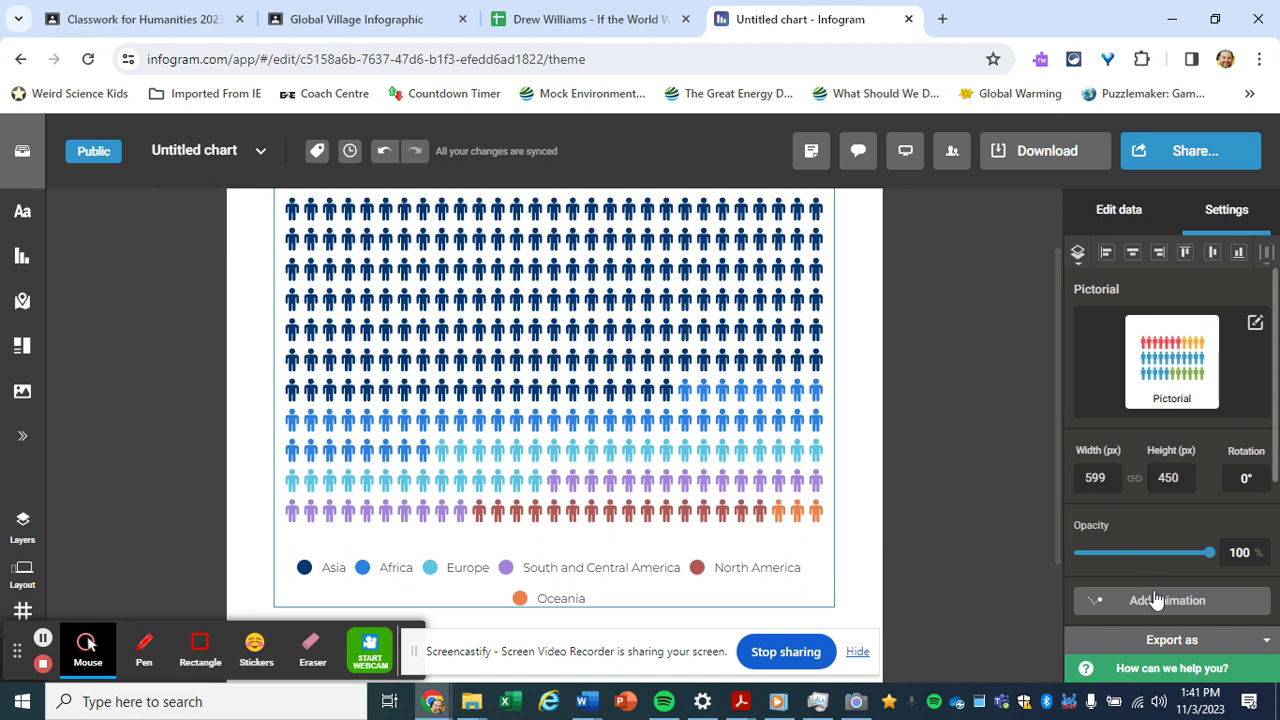
scroll(1276, 435, "down", 2)
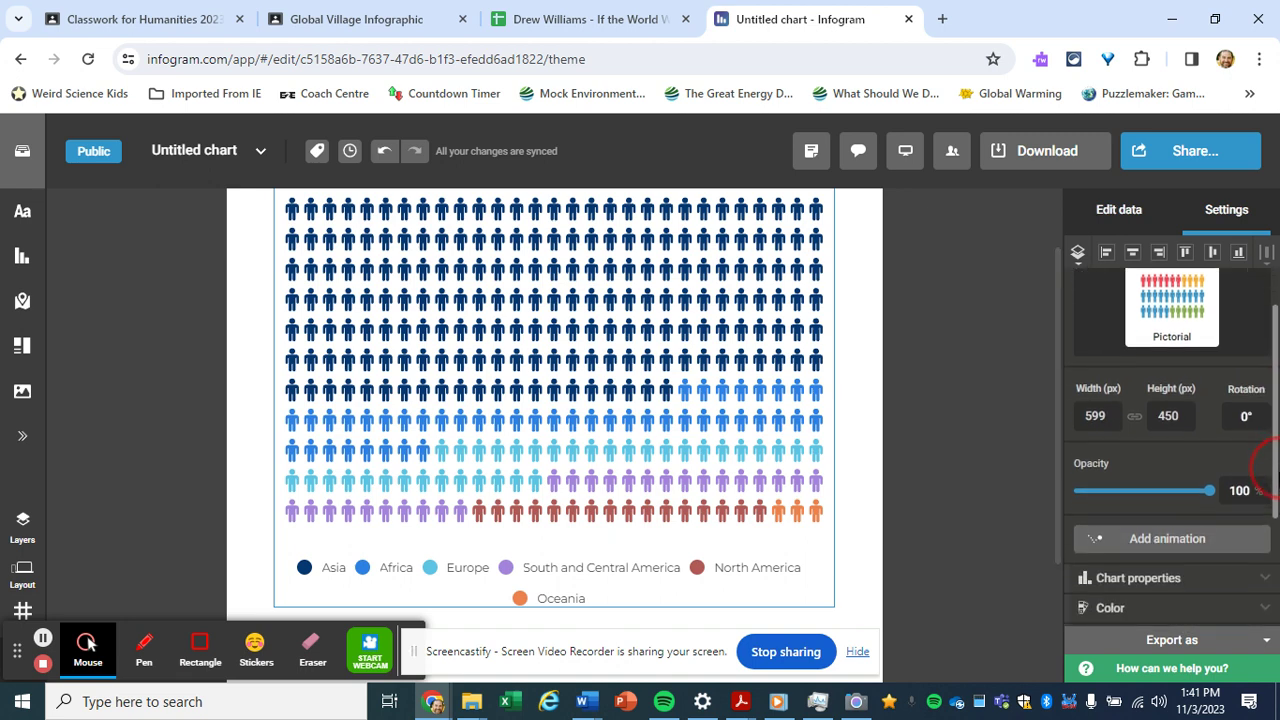
left_click(1202, 500)
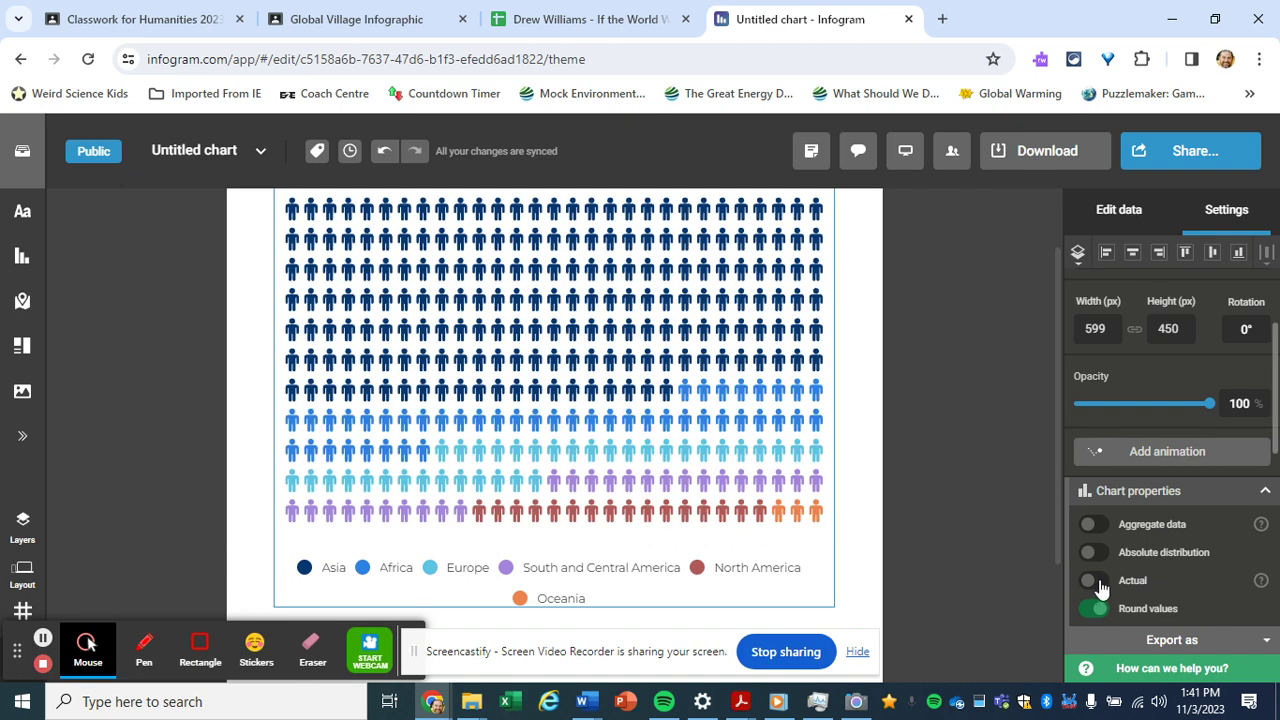
left_click(1100, 587)
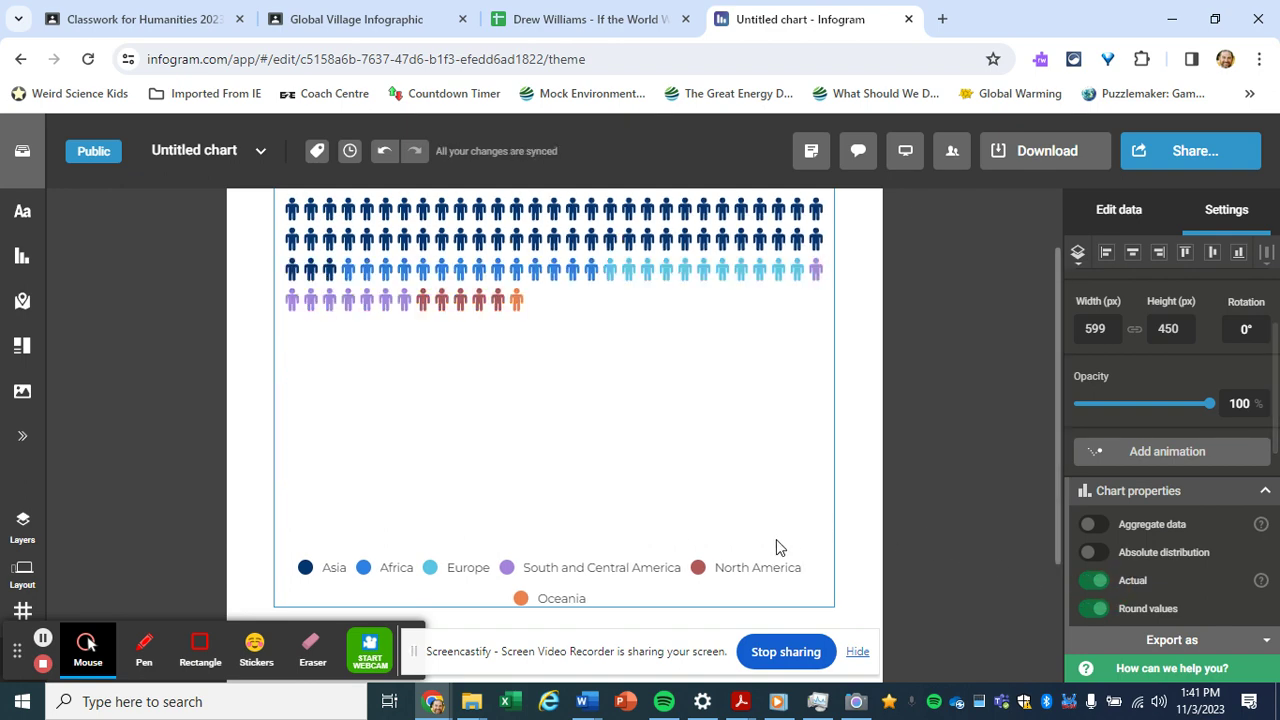
Resize the chart to 528×205 px and move it lower and more central on the page
left_click_drag(835, 606, 770, 376)
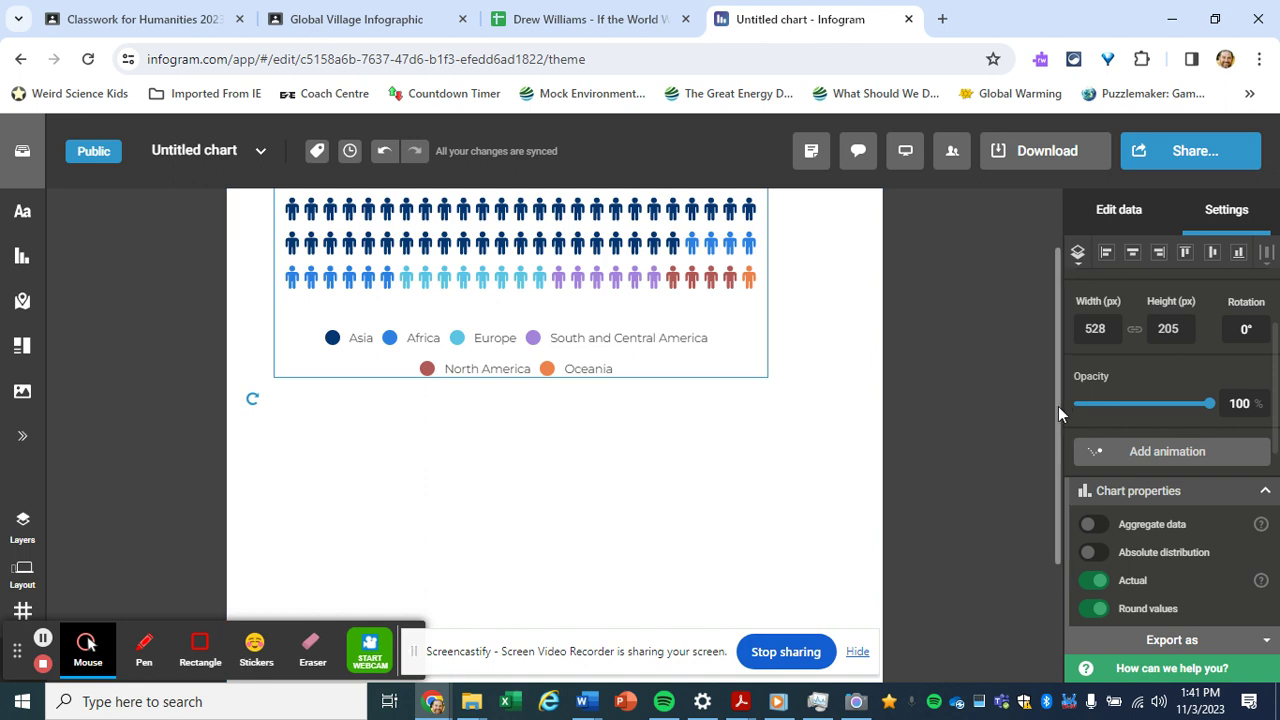
left_click_drag(1058, 406, 1049, 318)
left_click(837, 370)
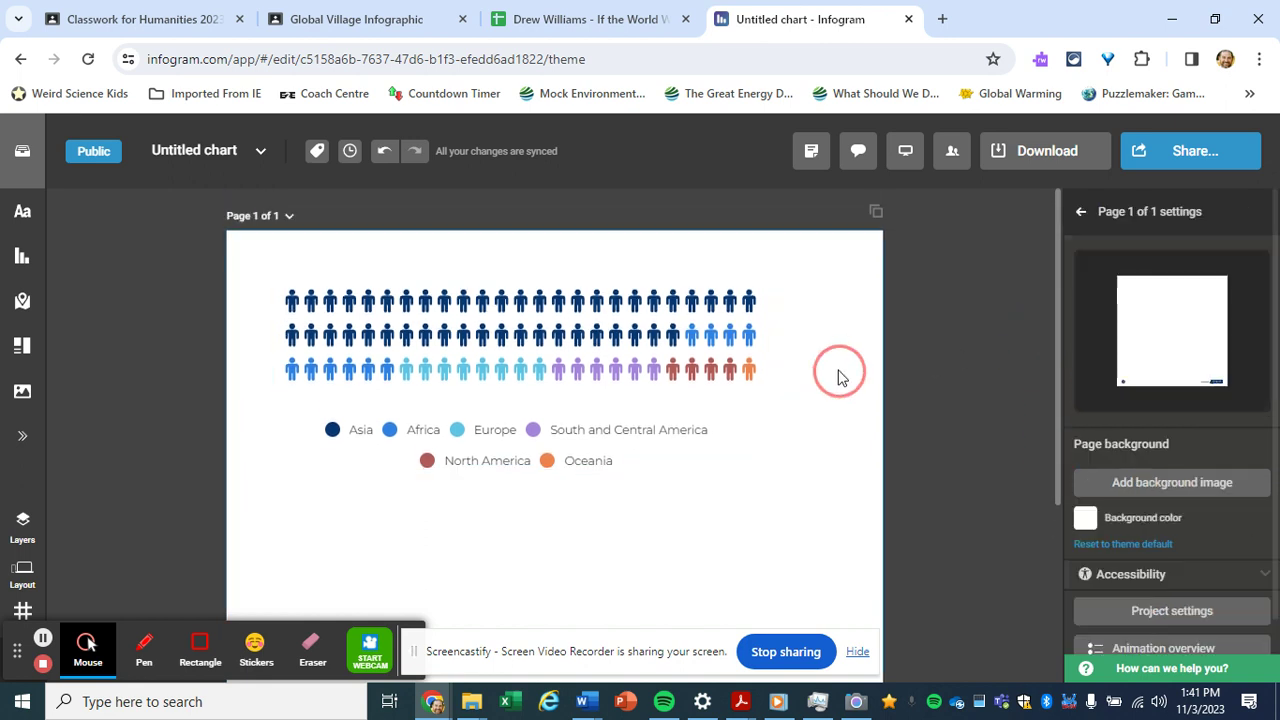
left_click_drag(680, 335, 708, 400)
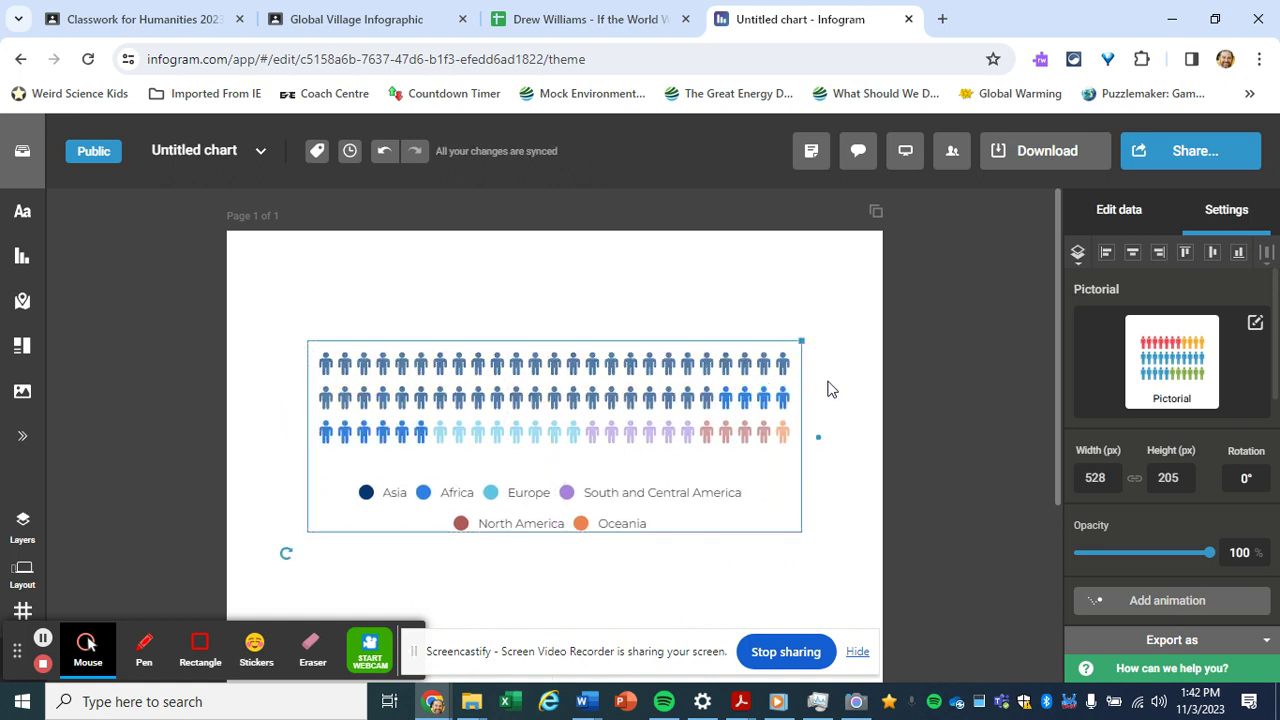
left_click(871, 386)
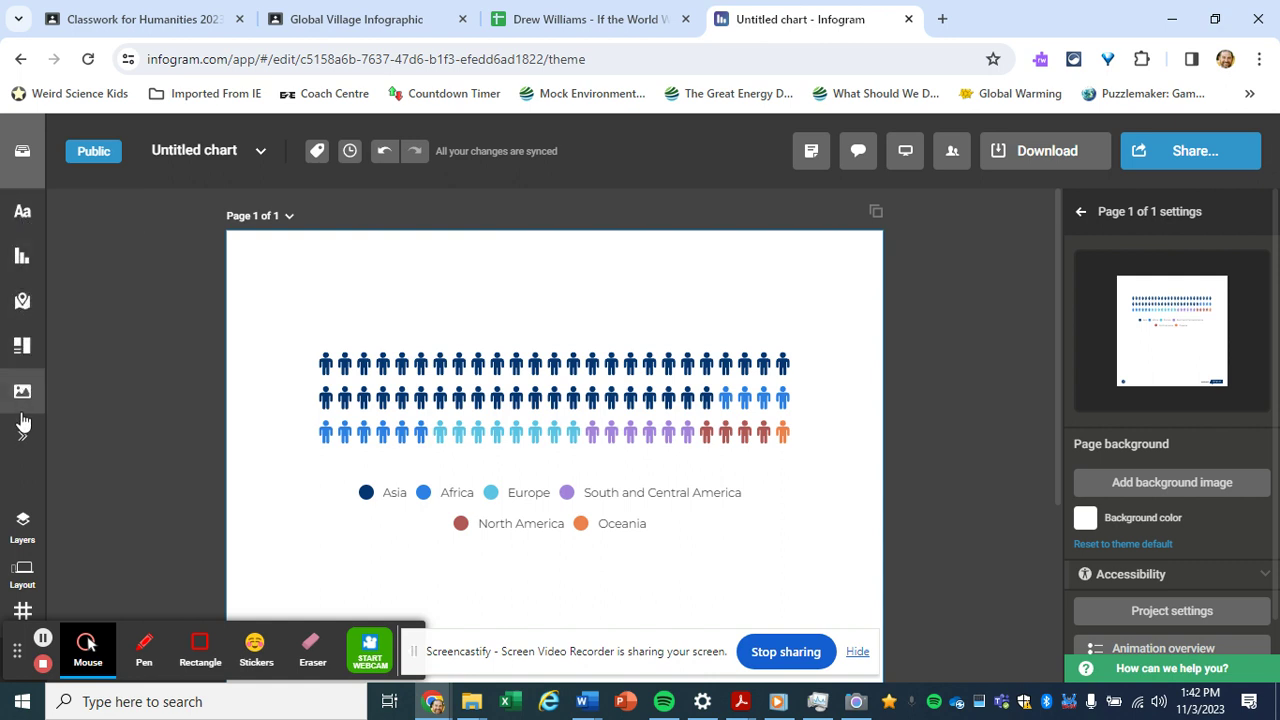
Start replacing the 'Untitled chart' project title, typing the new name's first letter 'G'
left_click(208, 155)
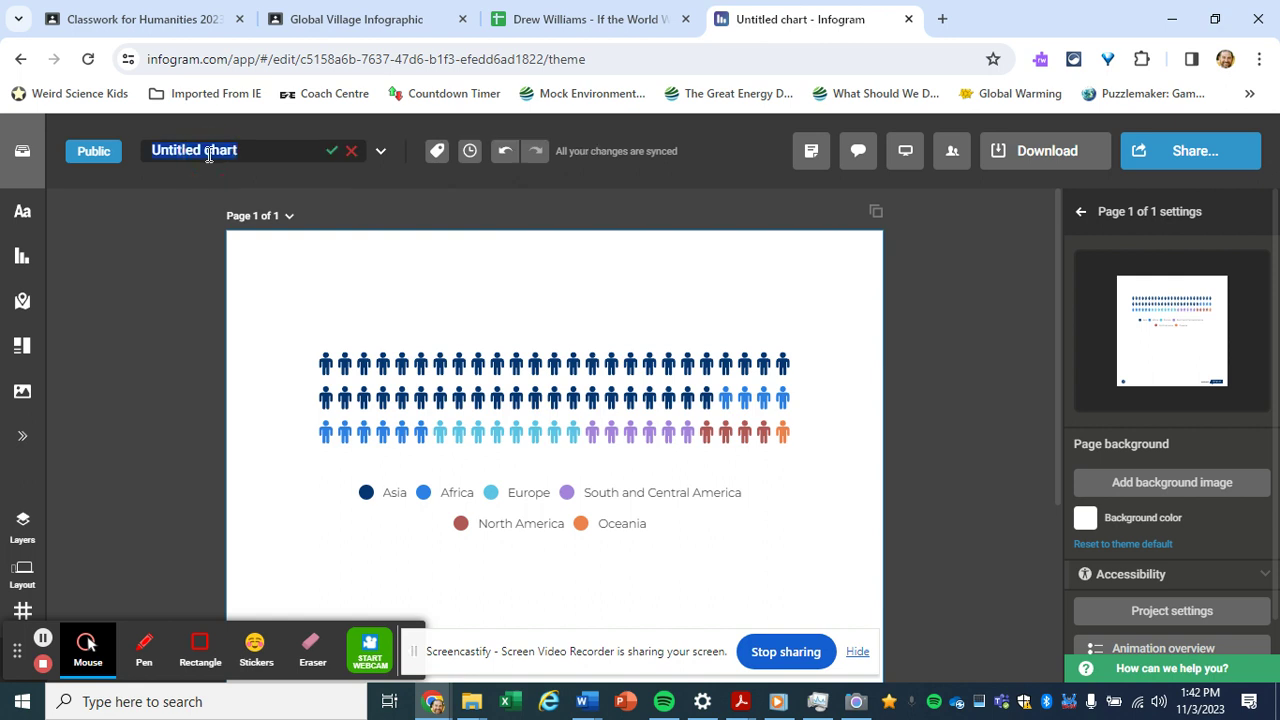
type("Gl")
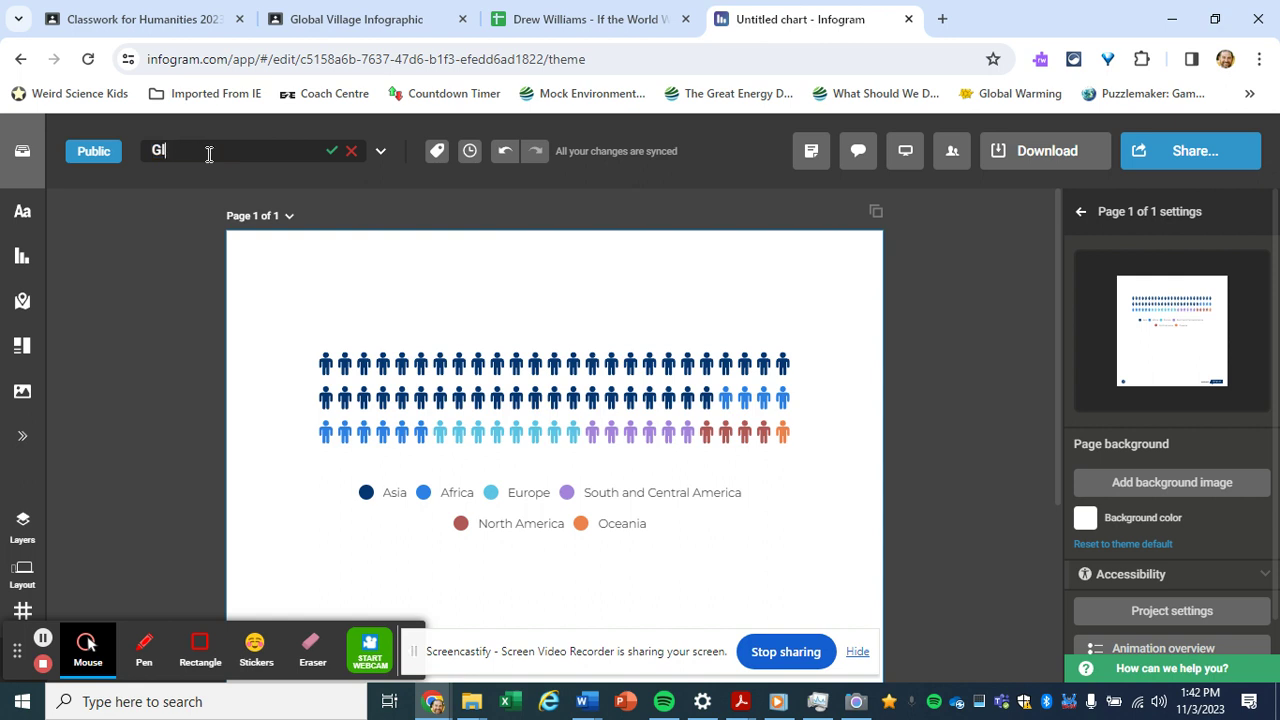